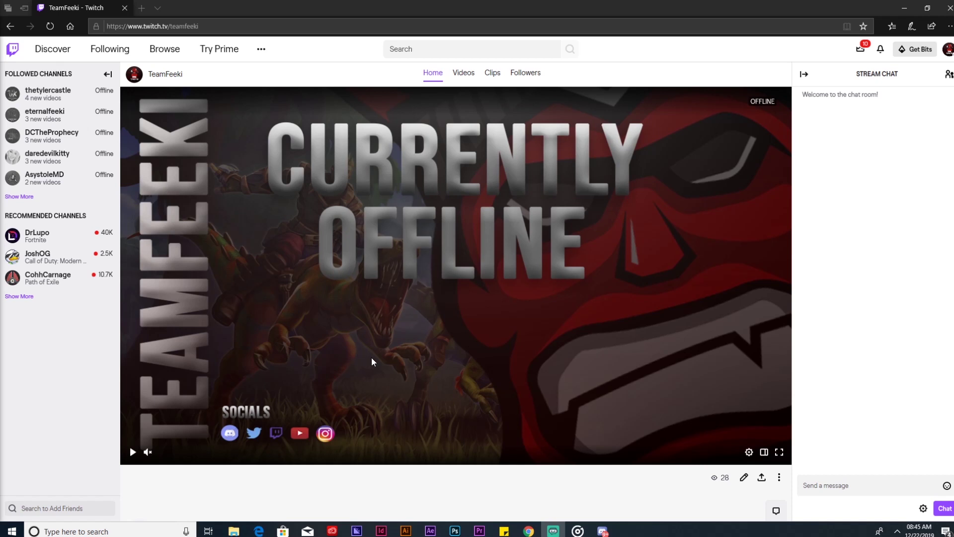
# Turn on Edit Panels, collapse the extensions section, and add a blank text or image panel
pyautogui.scroll(-6, 388, 367)
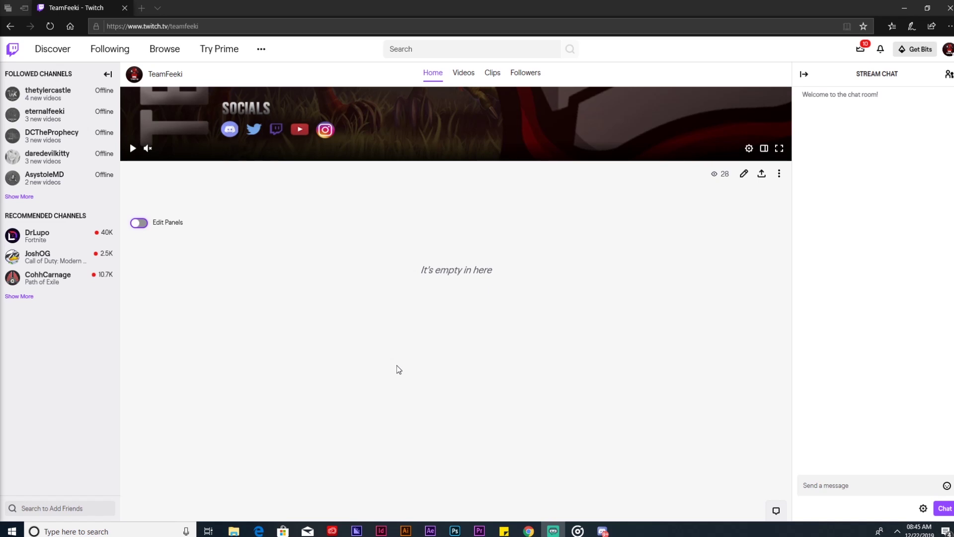
pyautogui.click(135, 223)
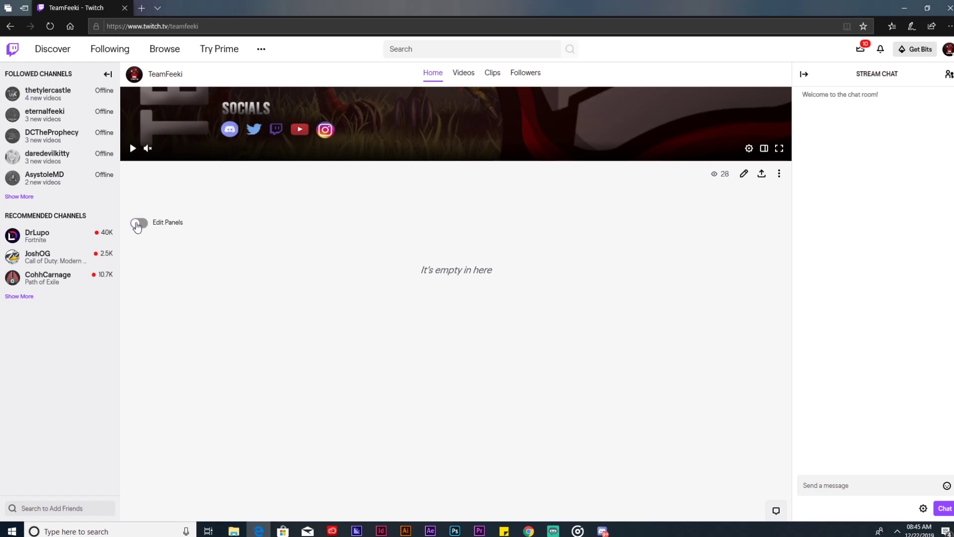
pyautogui.click(141, 252)
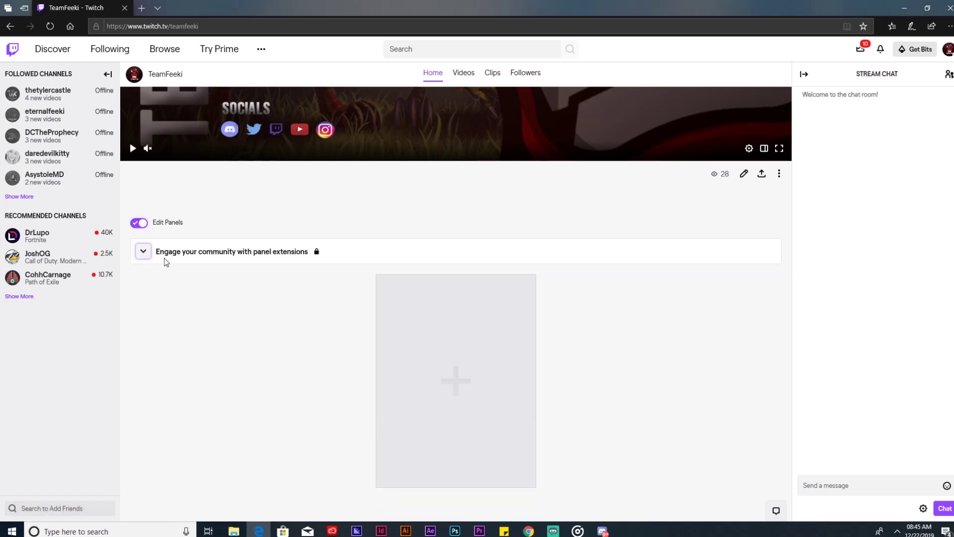
pyautogui.click(468, 347)
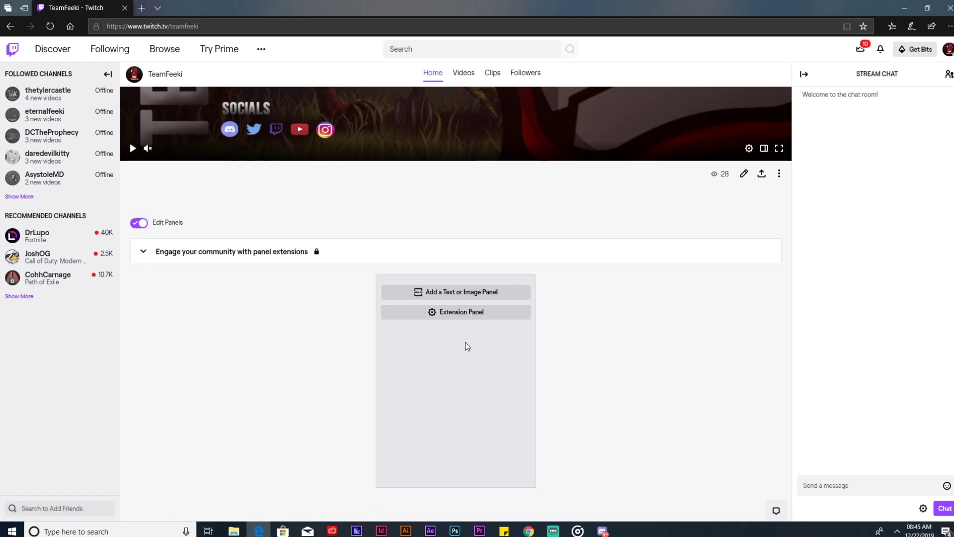
pyautogui.click(465, 298)
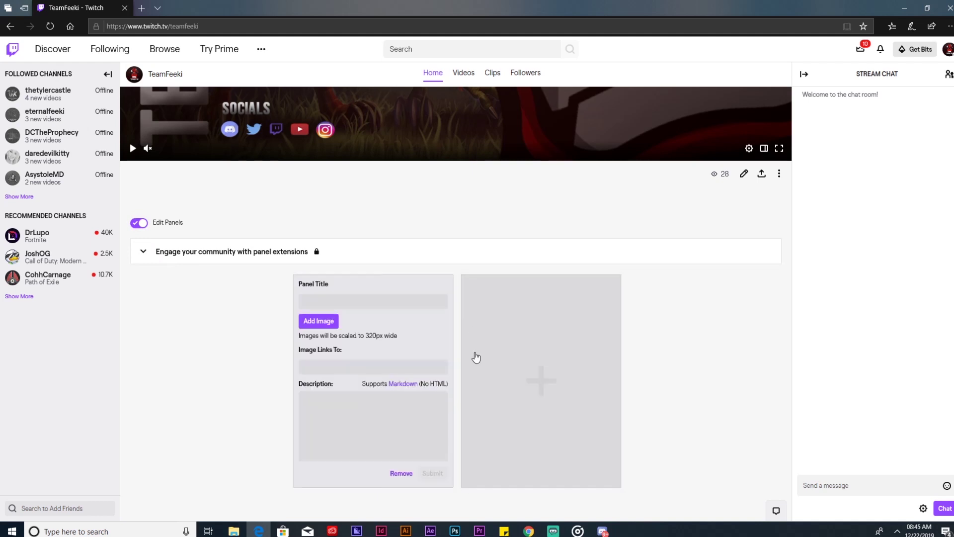
# Upload the green TWITTER image, file 1 from org org > panels > New folder, into the first panel
pyautogui.click(318, 322)
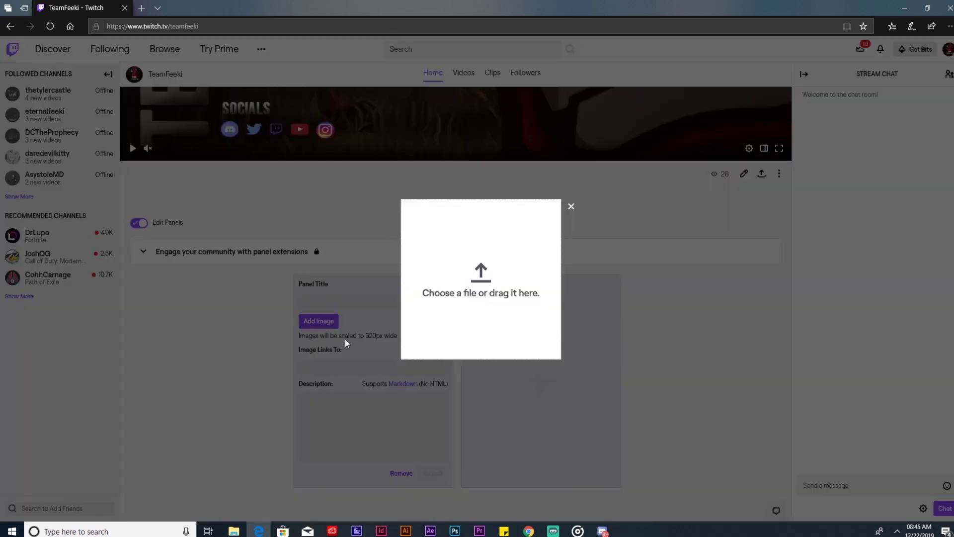
pyautogui.click(485, 281)
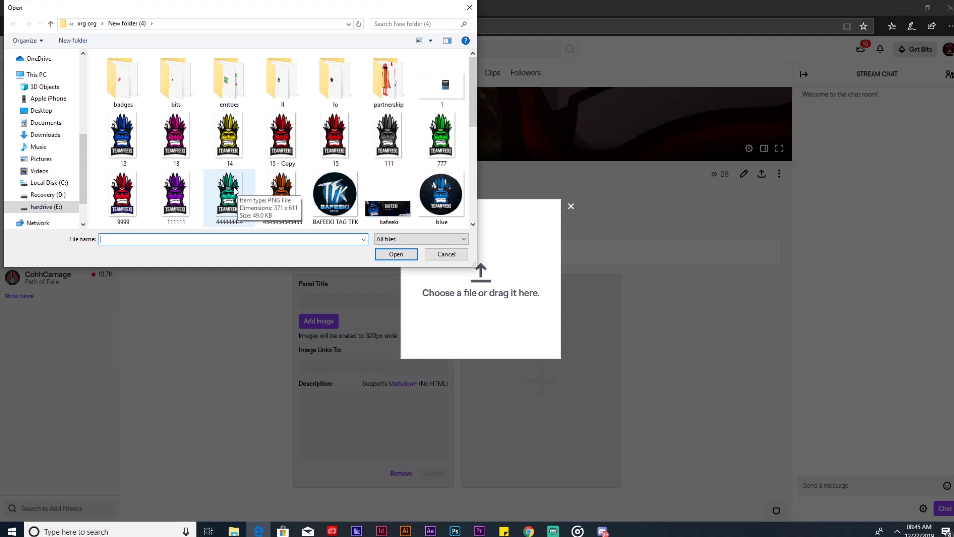
pyautogui.scroll(-2, 259, 189)
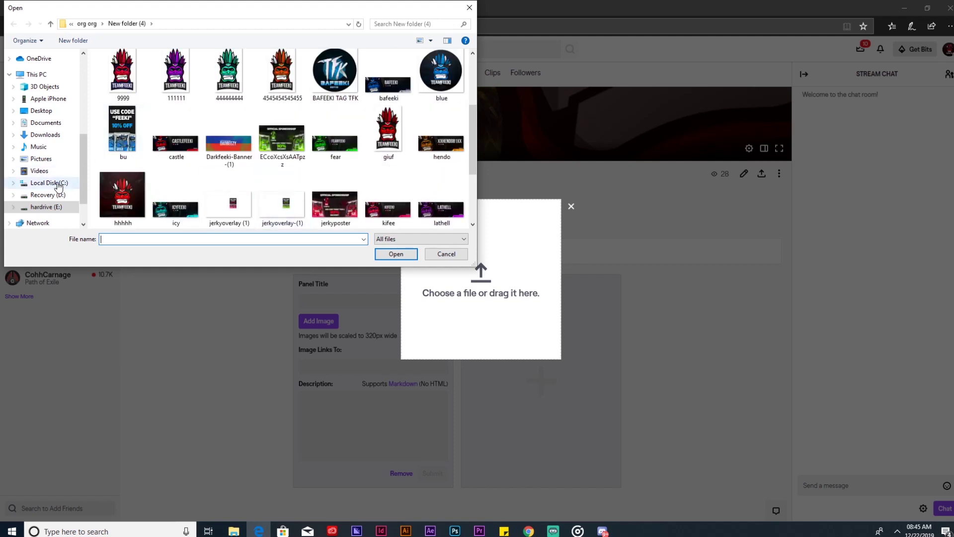
pyautogui.click(55, 206)
pyautogui.doubleClick(169, 99)
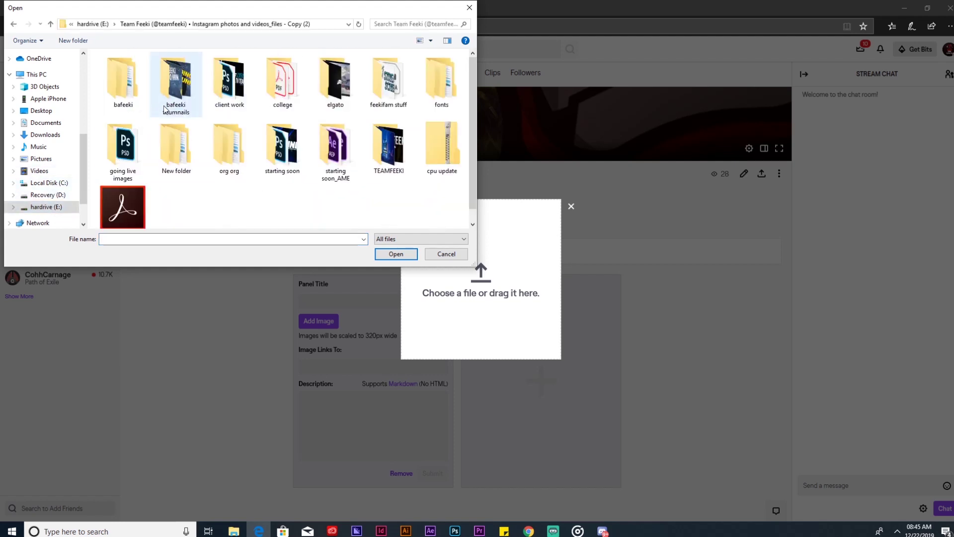
pyautogui.doubleClick(237, 156)
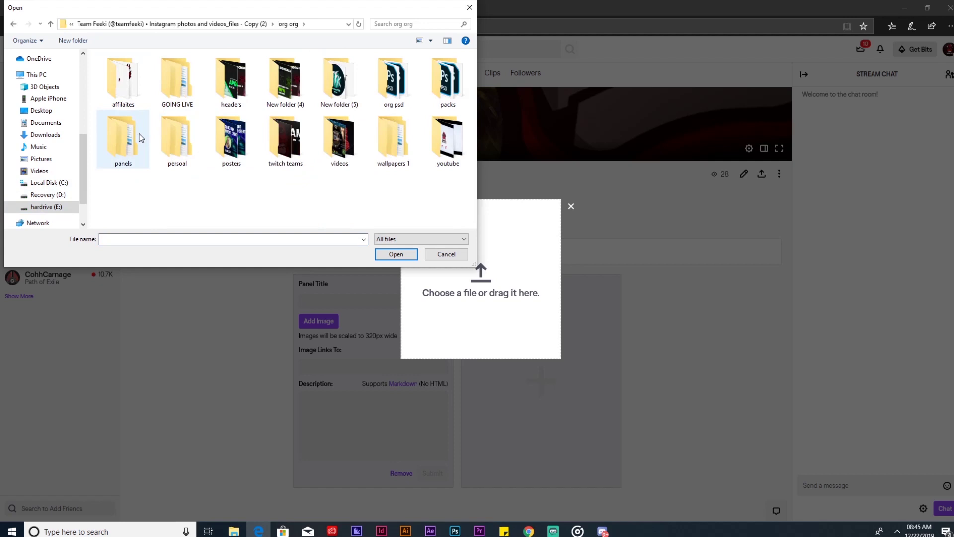
pyautogui.doubleClick(125, 144)
pyautogui.doubleClick(121, 76)
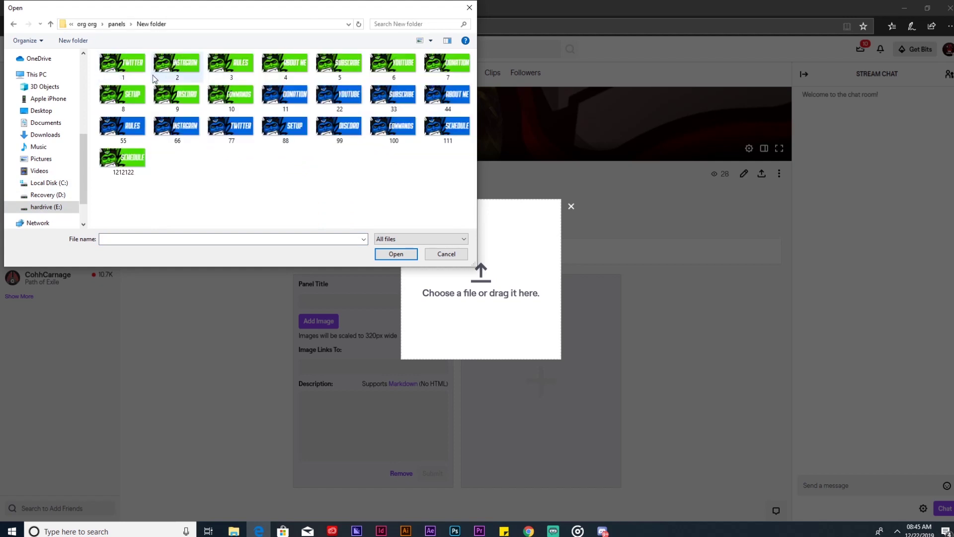
pyautogui.click(143, 65)
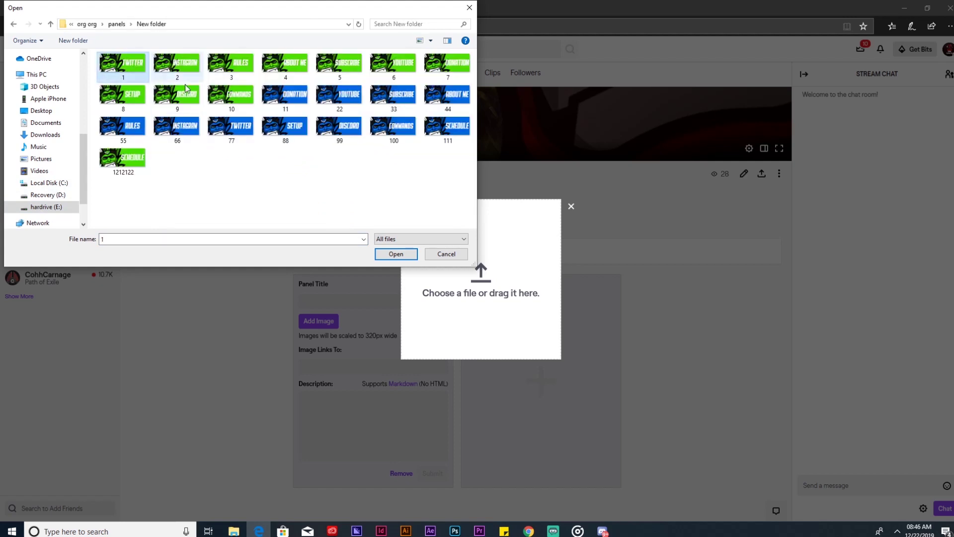
pyautogui.click(396, 254)
pyautogui.click(463, 314)
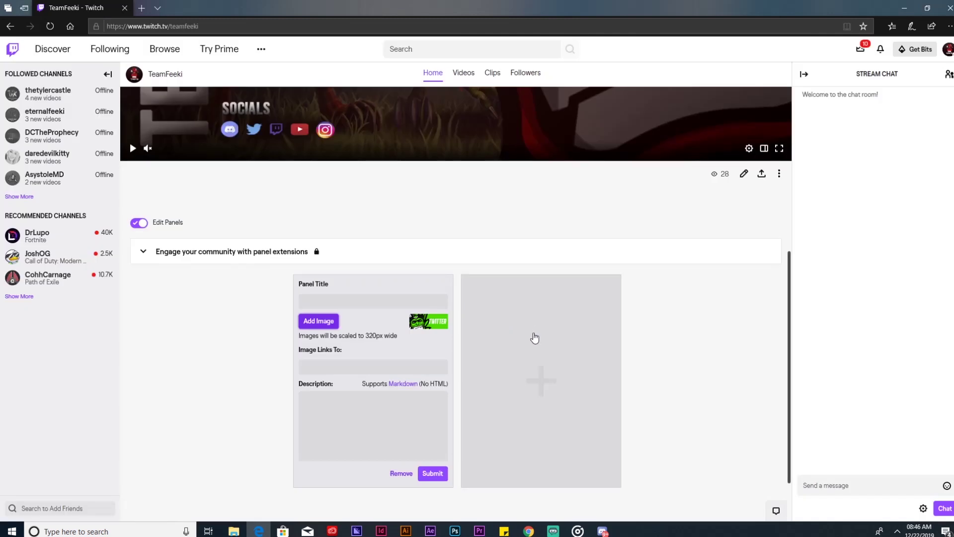
# Add a second text or image panel holding the DISCORD image, file 9
pyautogui.moveTo(535, 337)
pyautogui.click(539, 292)
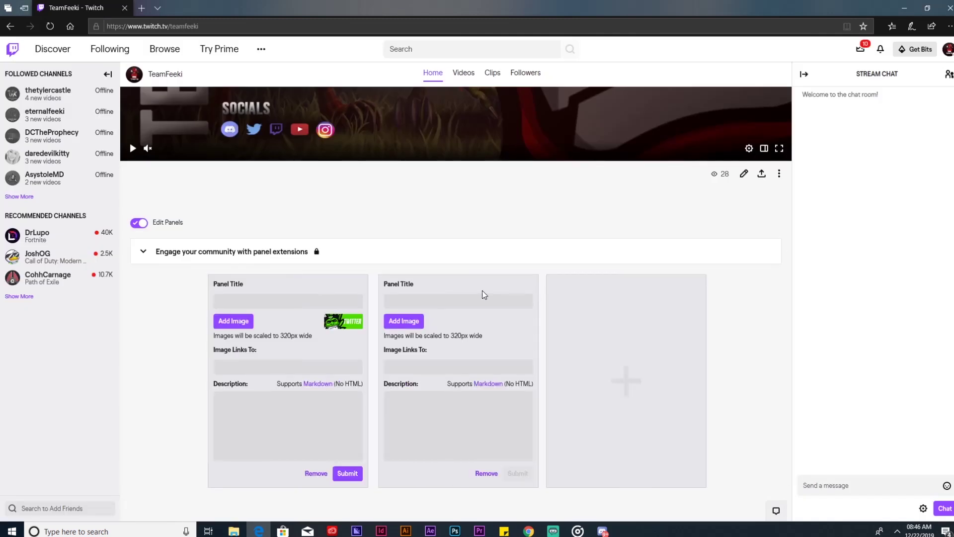
pyautogui.click(404, 321)
pyautogui.click(496, 267)
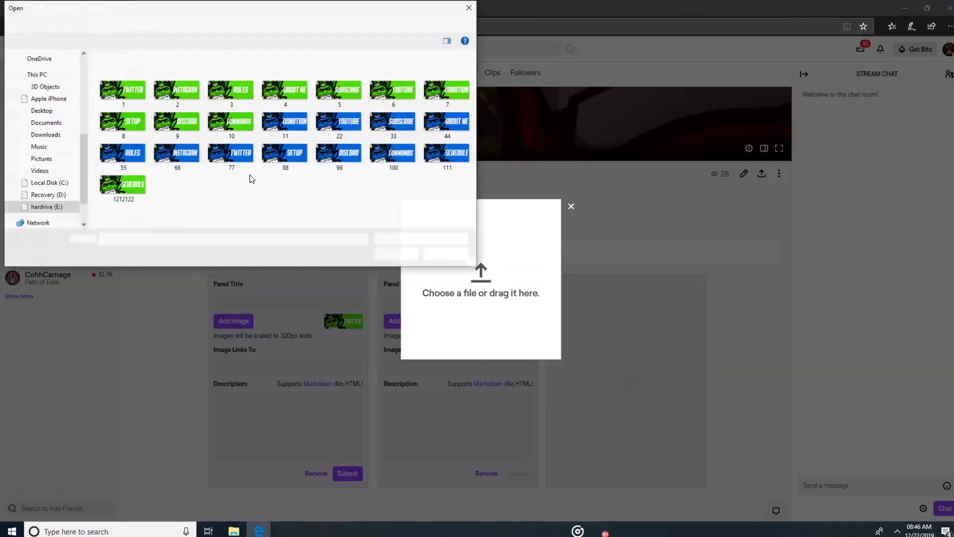
pyautogui.click(176, 96)
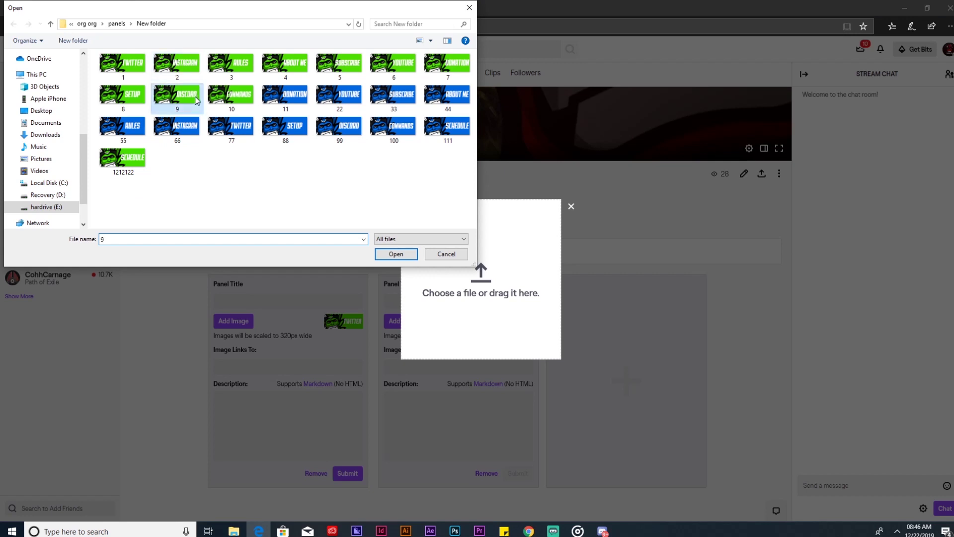
pyautogui.click(396, 254)
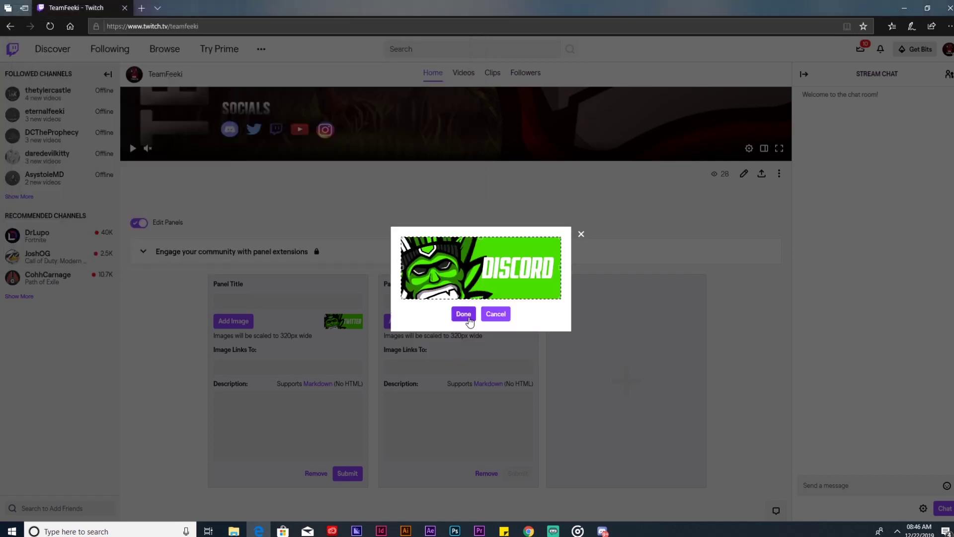
pyautogui.click(462, 313)
# Add a third text or image panel holding the YOUTUBE image, file 6
pyautogui.click(592, 359)
pyautogui.click(615, 292)
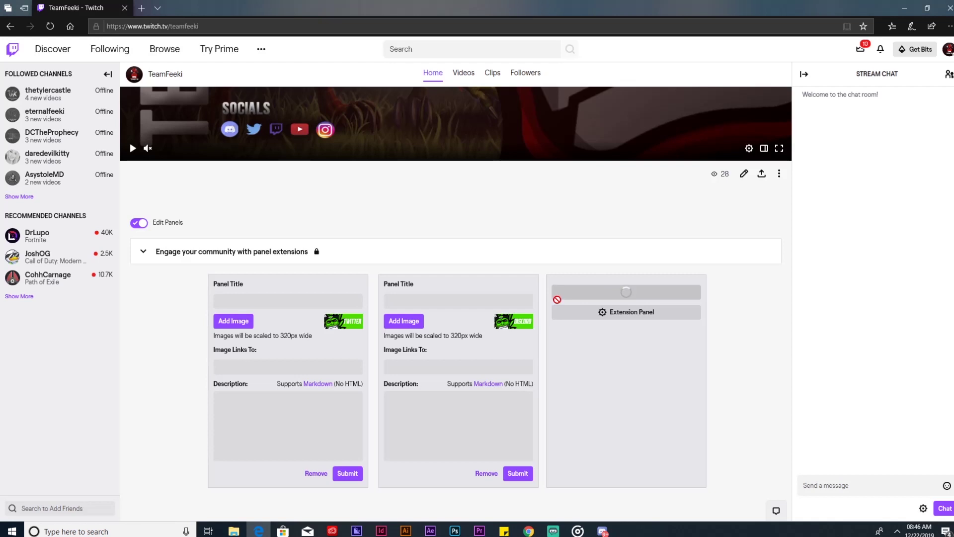
pyautogui.click(571, 321)
pyautogui.click(473, 293)
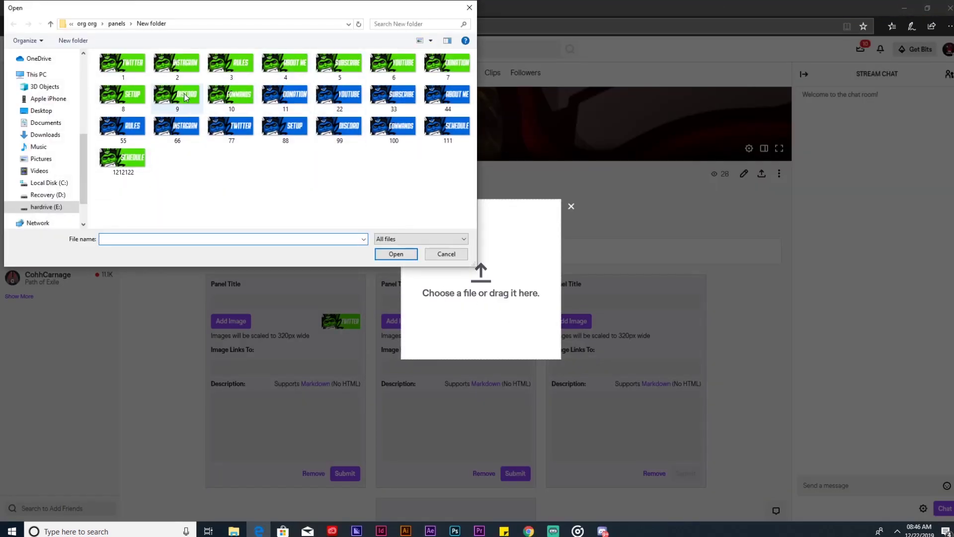
pyautogui.click(392, 65)
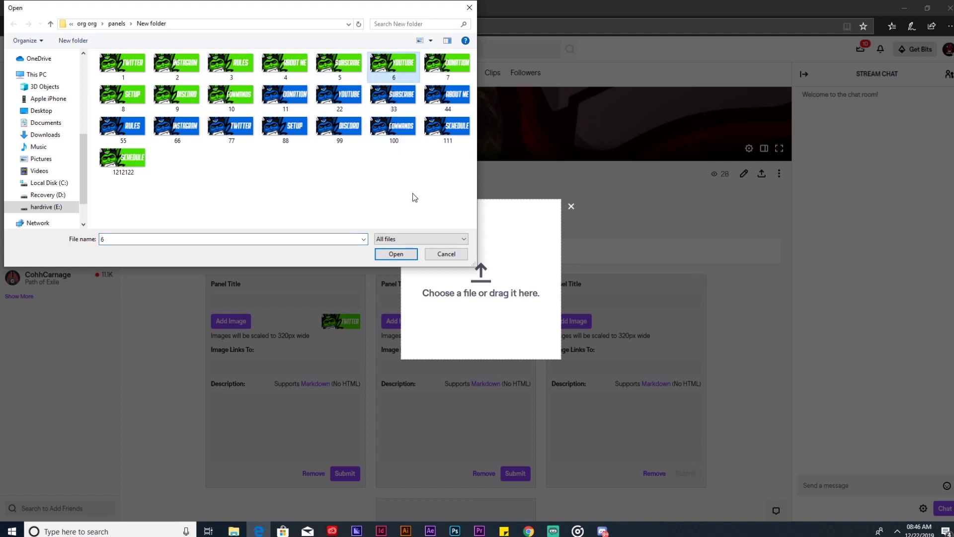
pyautogui.click(396, 254)
pyautogui.click(462, 313)
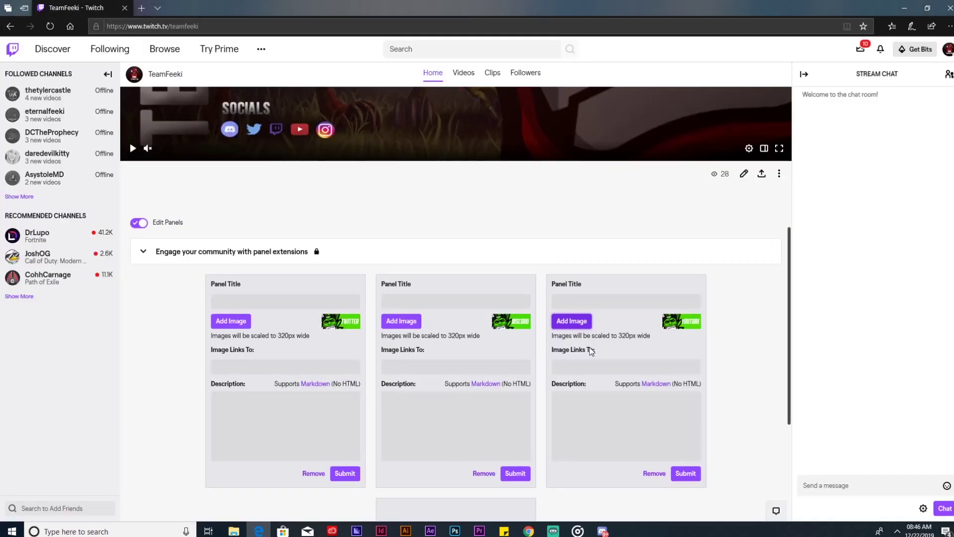
# Add a fourth text or image panel below the others holding the INSTAGRAM image, file 2
pyautogui.scroll(-2, 590, 381)
pyautogui.scroll(-1, 590, 380)
pyautogui.click(460, 411)
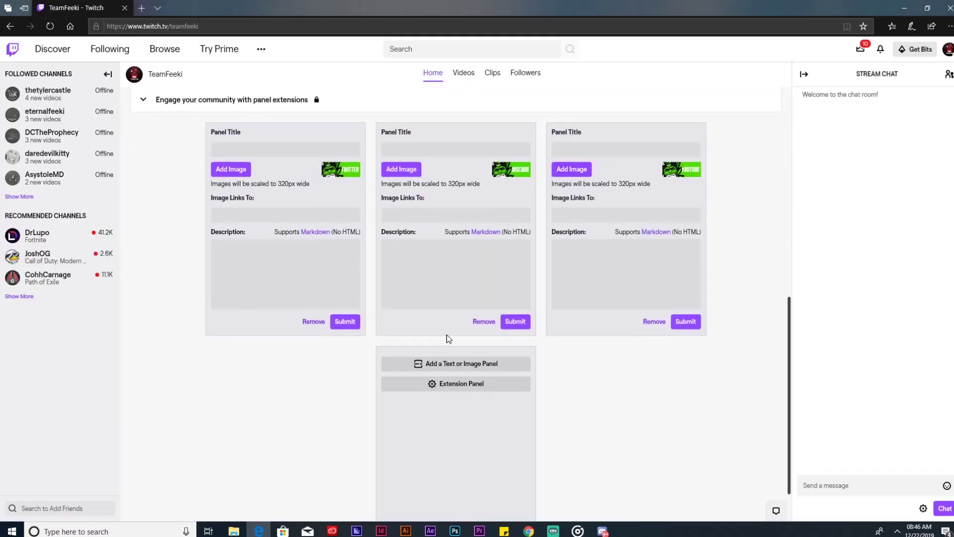
pyautogui.click(445, 364)
pyautogui.click(318, 392)
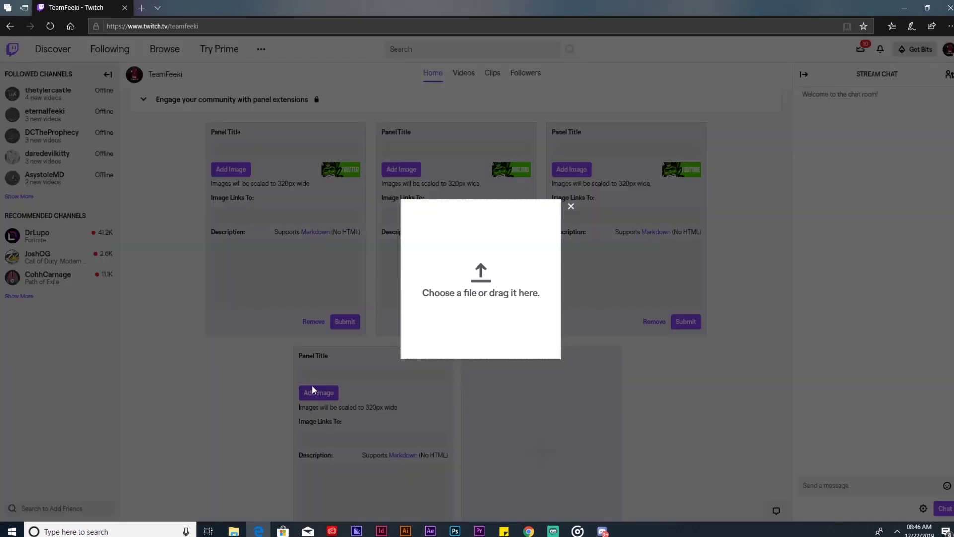
pyautogui.click(463, 286)
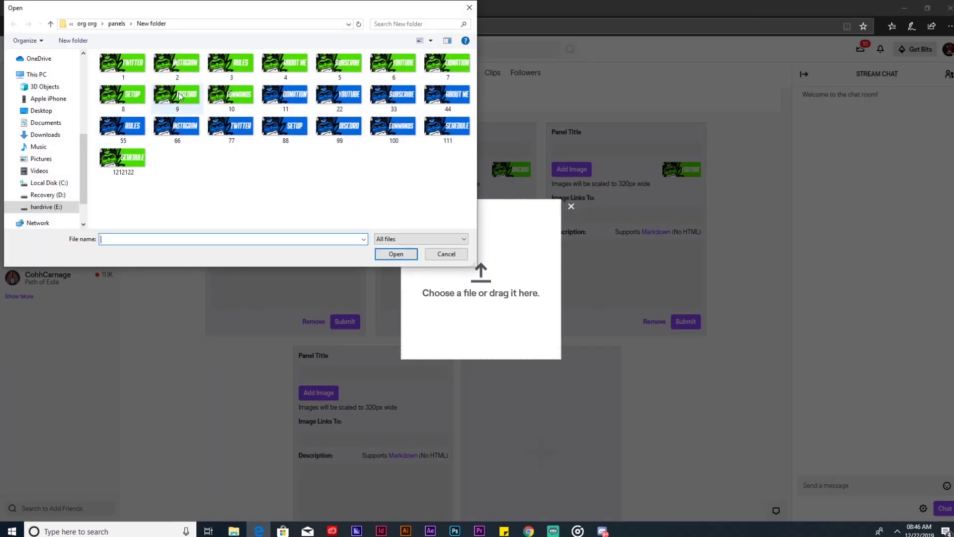
pyautogui.click(176, 63)
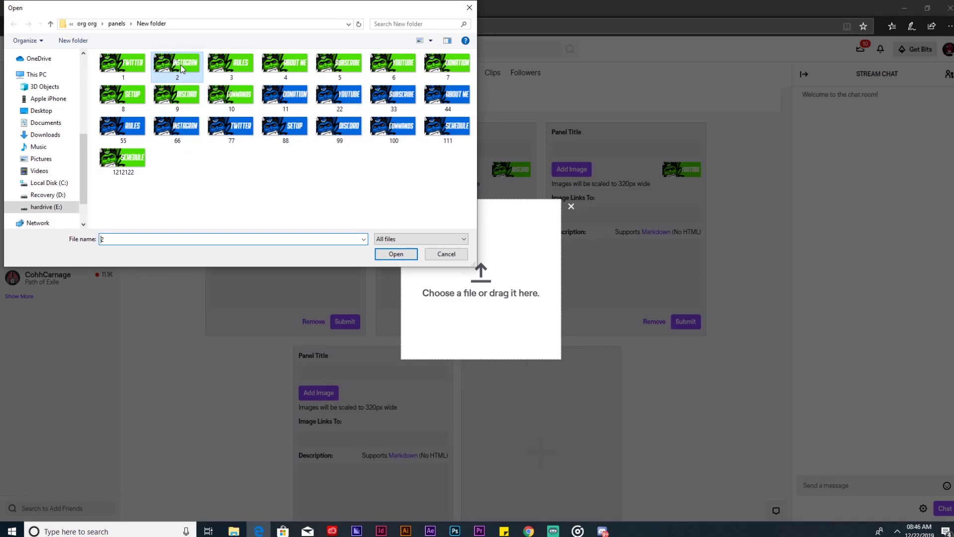
pyautogui.click(396, 254)
pyautogui.click(463, 314)
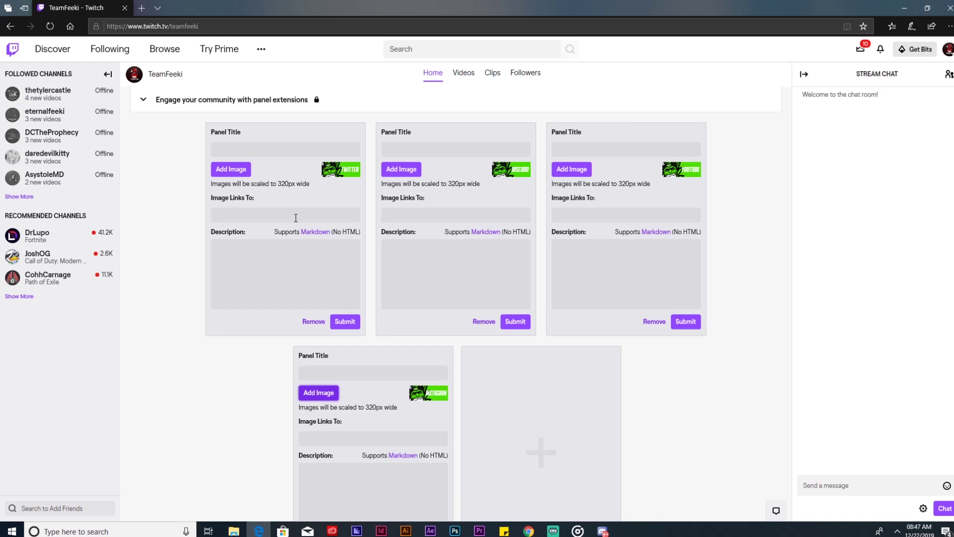
# Search Bing for 'teamfeeki twitt' in a new tab to reach the TeamFeeki Twitter profile
pyautogui.click(141, 8)
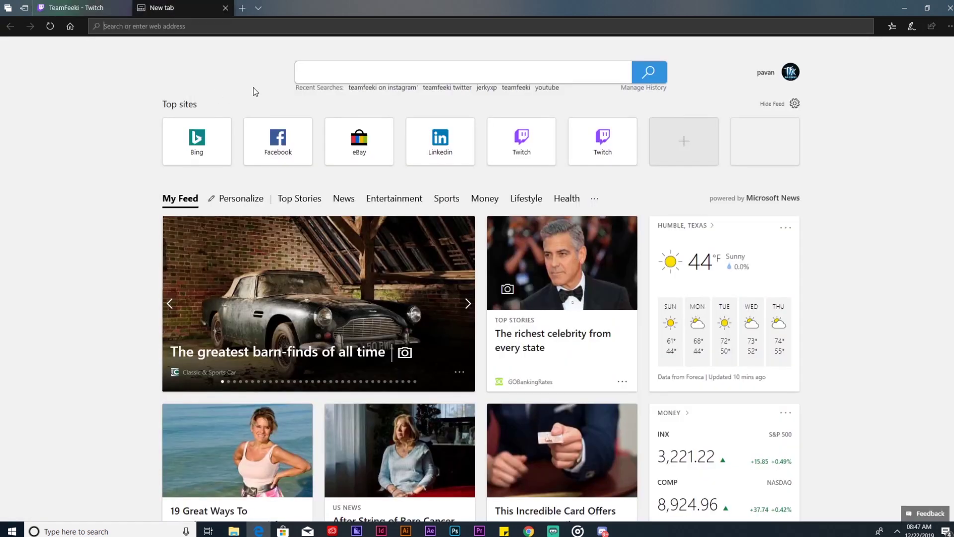
pyautogui.write('teamfeekiu')
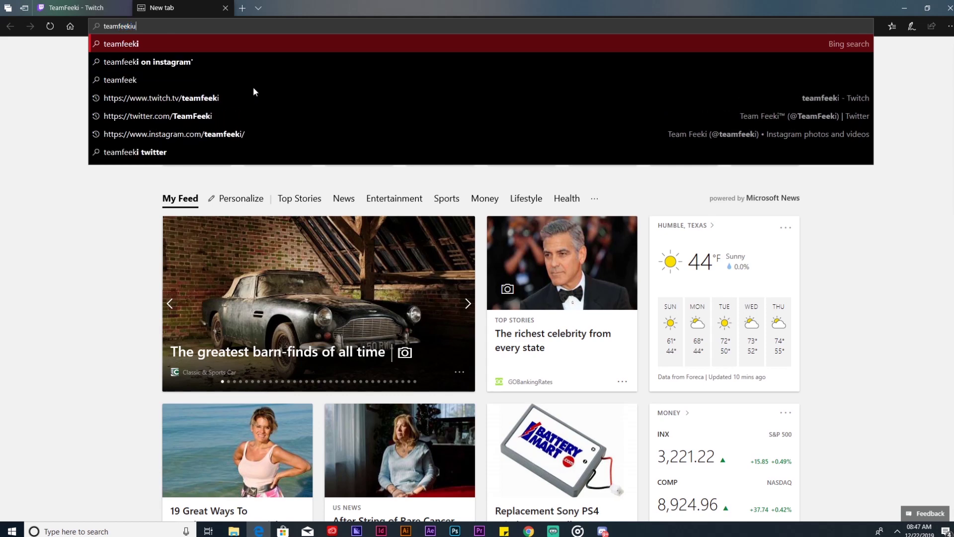
pyautogui.press('BackSpace')
pyautogui.write('twitt')
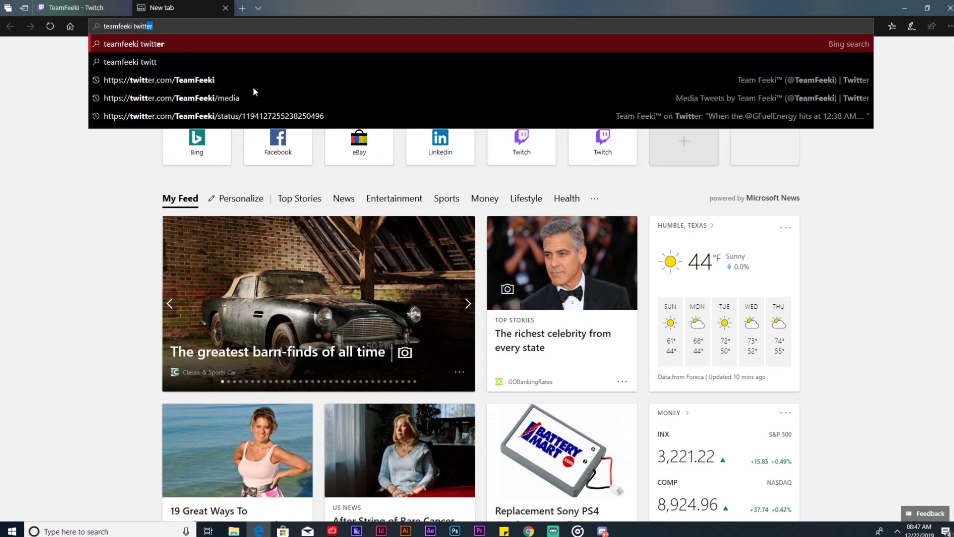
pyautogui.press('Return')
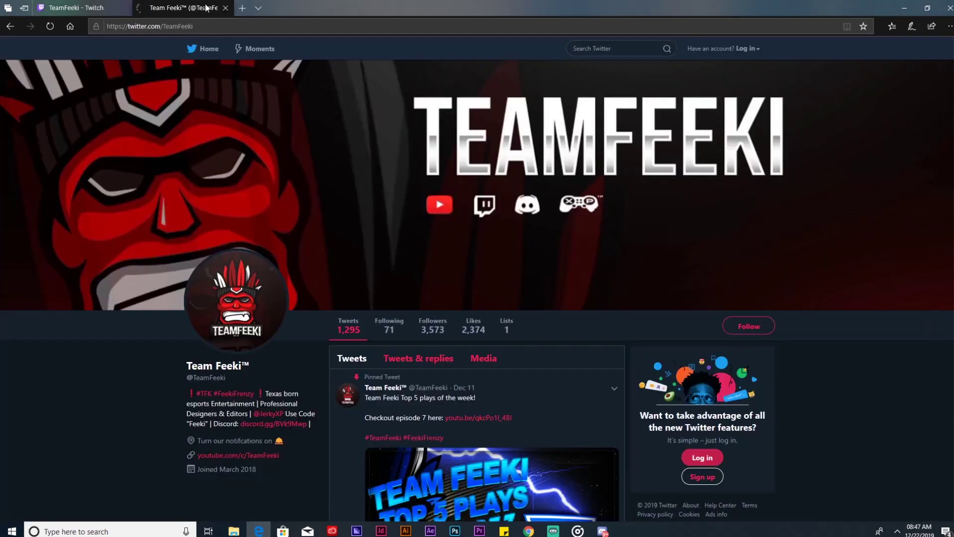
pyautogui.rightClick(198, 6)
pyautogui.press('Escape')
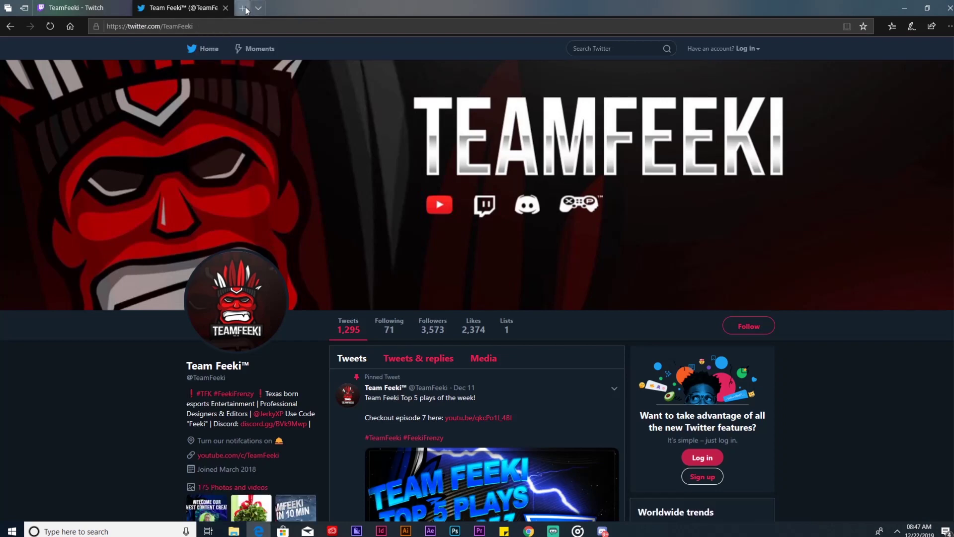
# Search 'teamfeeki youtube' in a new tab and open the TeamFeeki YouTube channel
pyautogui.click(243, 8)
pyautogui.click(206, 27)
pyautogui.write('team')
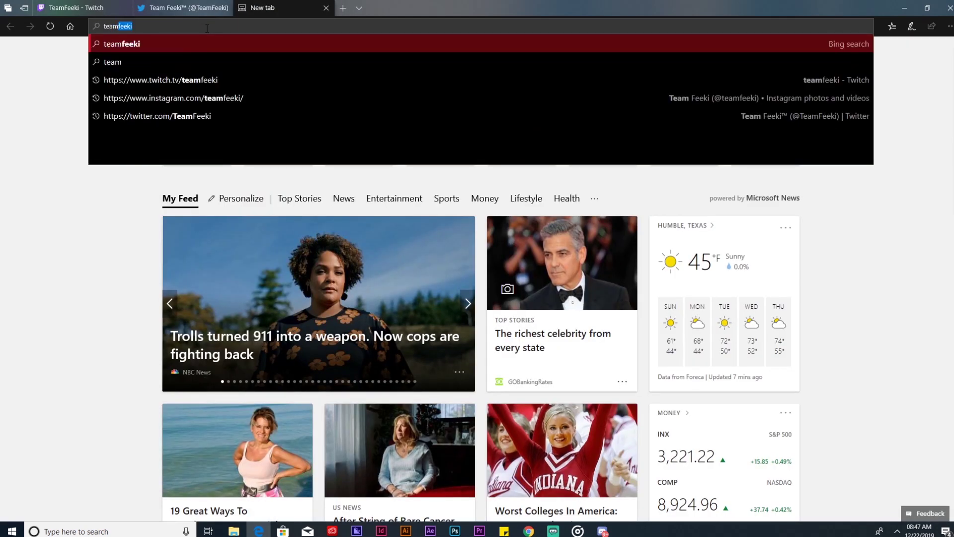
pyautogui.write('feeki ')
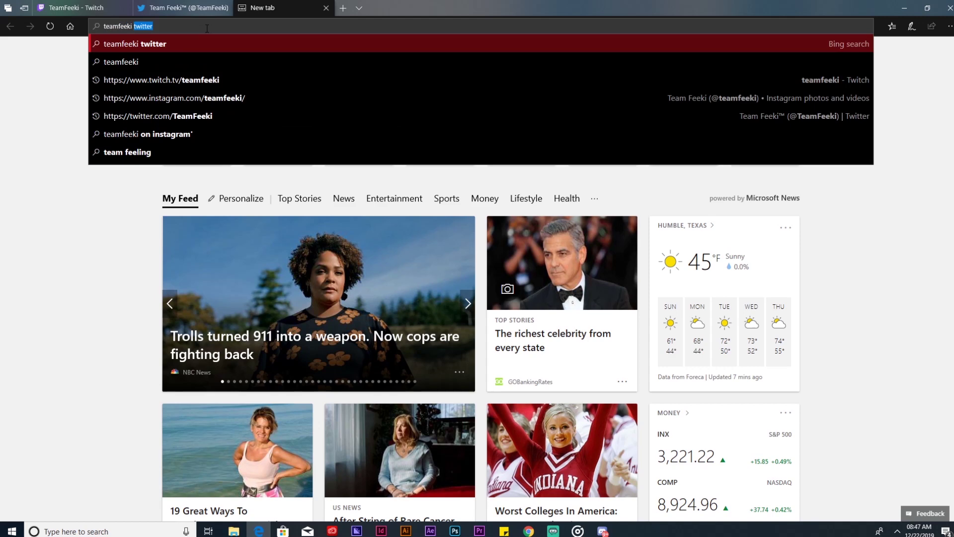
pyautogui.write('youtube')
pyautogui.press('Return')
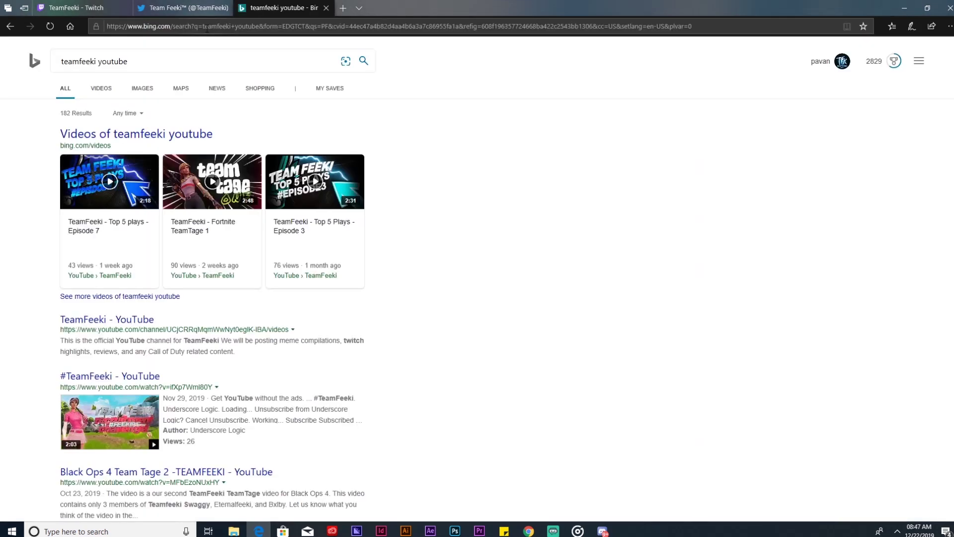
pyautogui.click(107, 319)
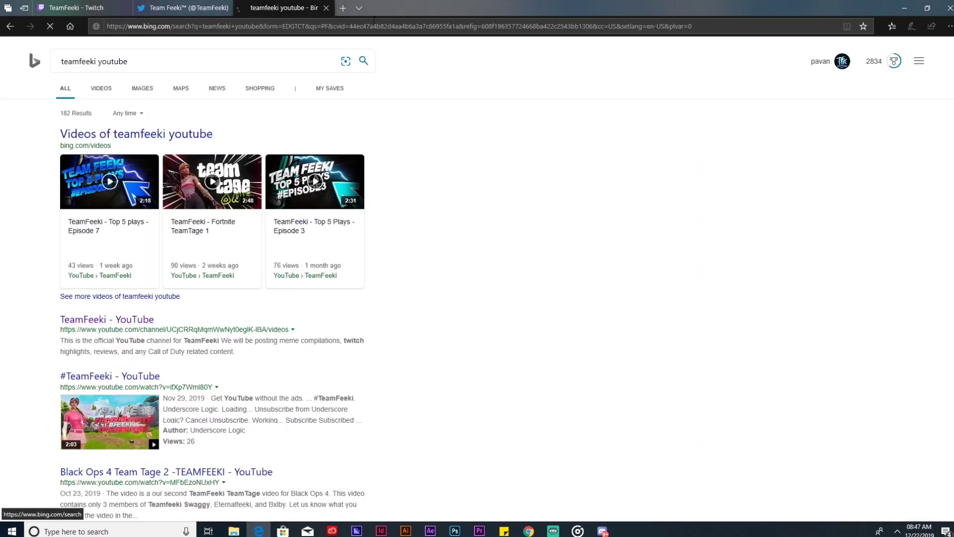
# Search 'teamfeeki instagram' in another tab, open the profile, then return to the Twitter tab
pyautogui.click(343, 8)
pyautogui.click(321, 77)
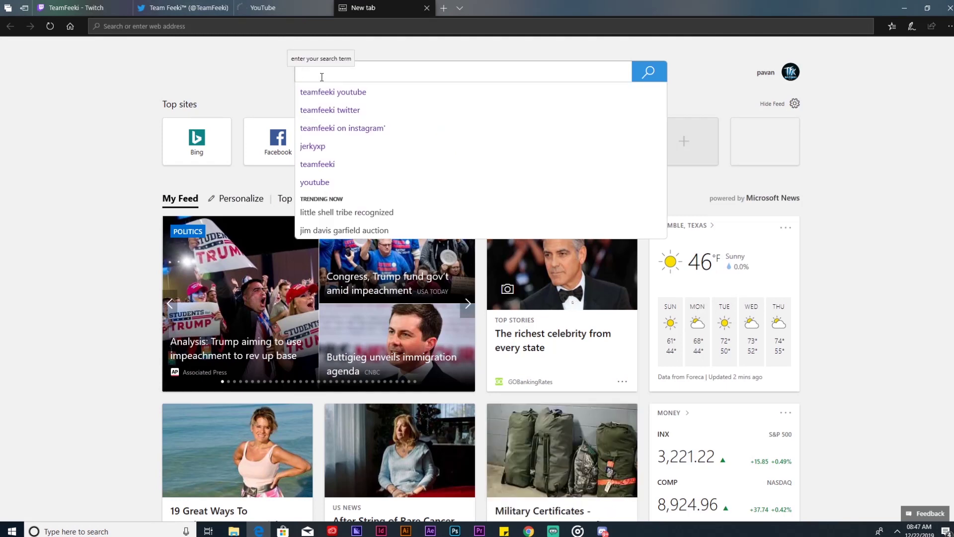
pyautogui.write('teamfeeki i')
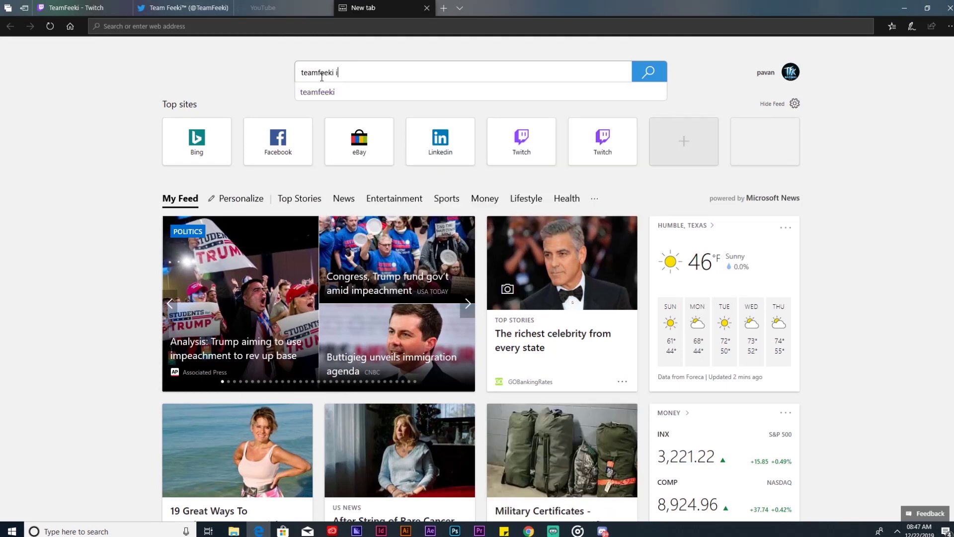
pyautogui.write('nstgrtam')
pyautogui.press('BackSpace')
pyautogui.press('BackSpace')
pyautogui.press('BackSpace')
pyautogui.press('BackSpace')
pyautogui.press('BackSpace')
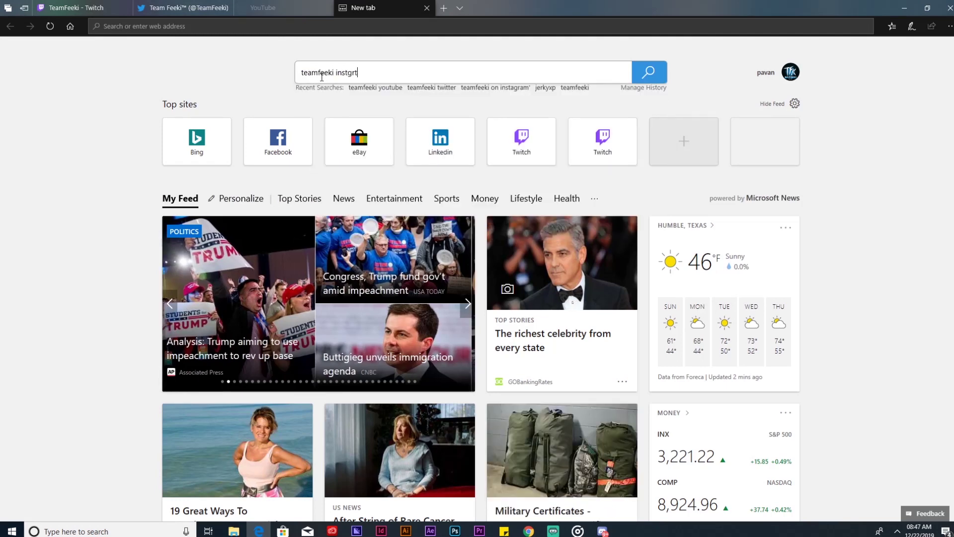
pyautogui.write('agram')
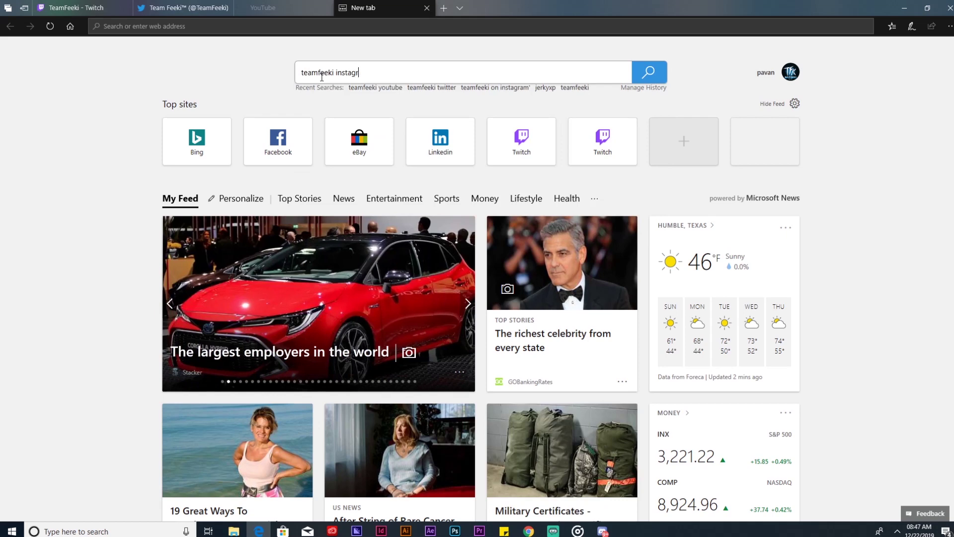
pyautogui.press('Return')
pyautogui.click(194, 141)
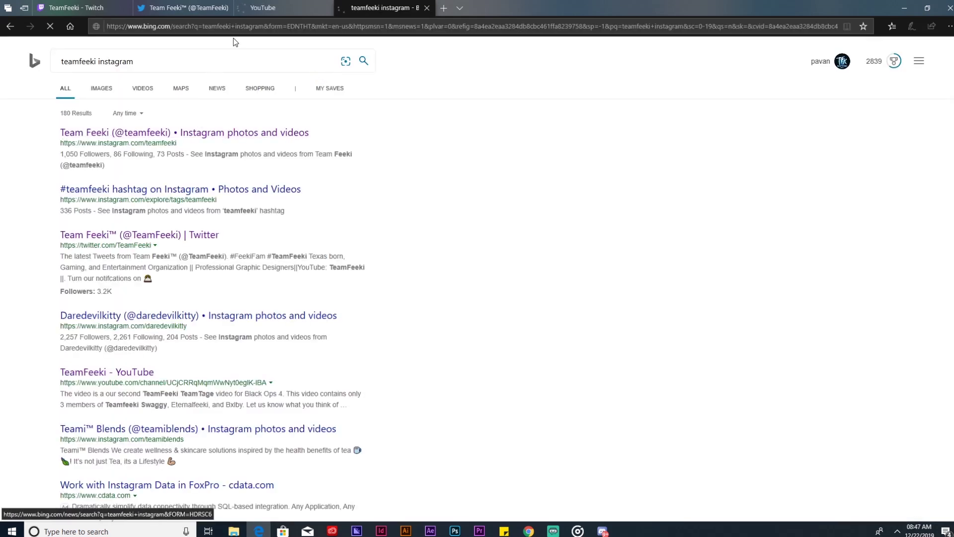
pyautogui.rightClick(403, 7)
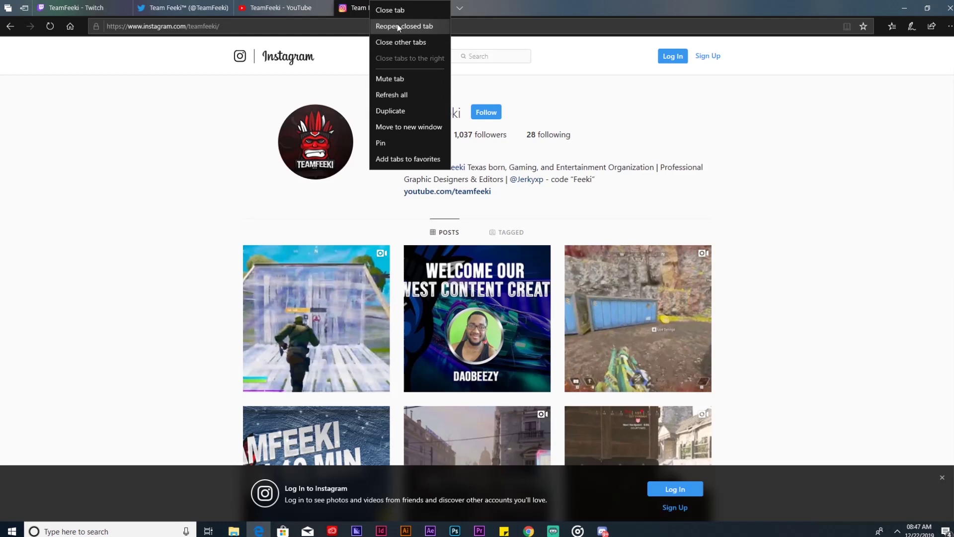
pyautogui.click(168, 8)
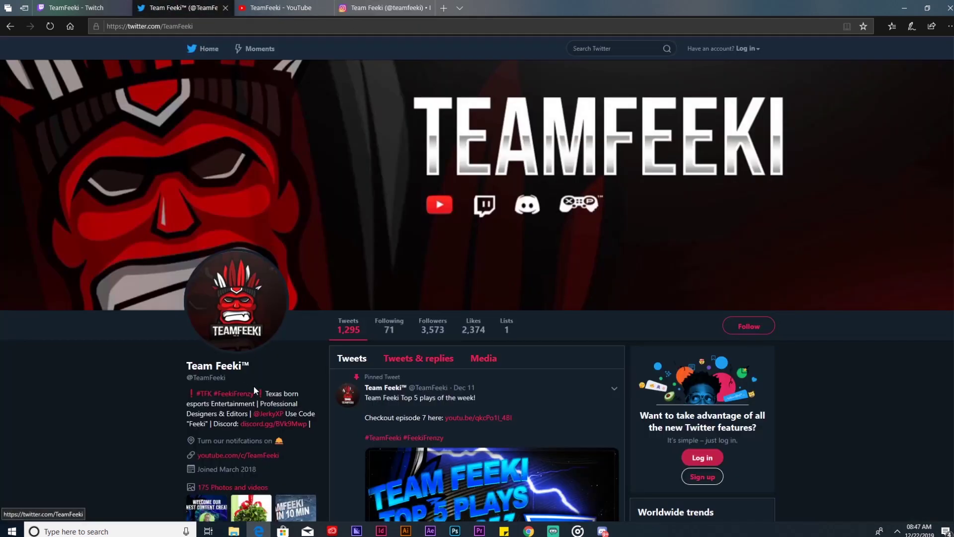
# Paste the TeamFeeki Twitter profile URL into the first panel's Image Links To field
pyautogui.hotkey('ctrl', 'shift', 'Tab')
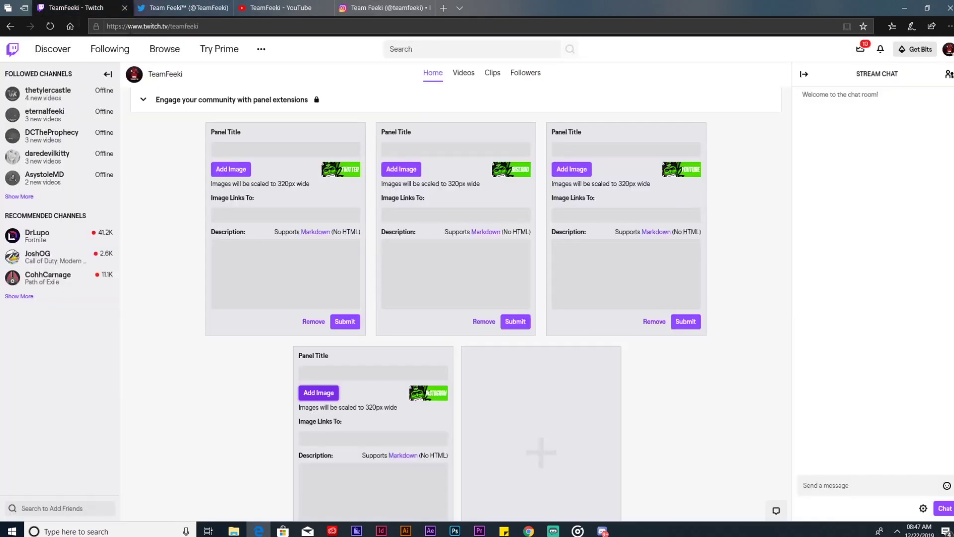
pyautogui.hotkey('ctrl', 'Tab')
pyautogui.click(149, 26)
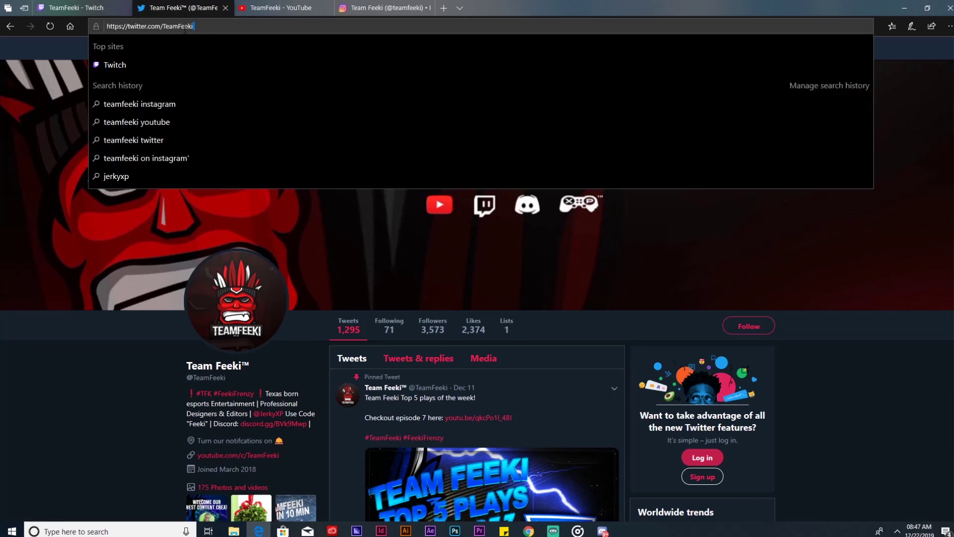
pyautogui.rightClick(102, 29)
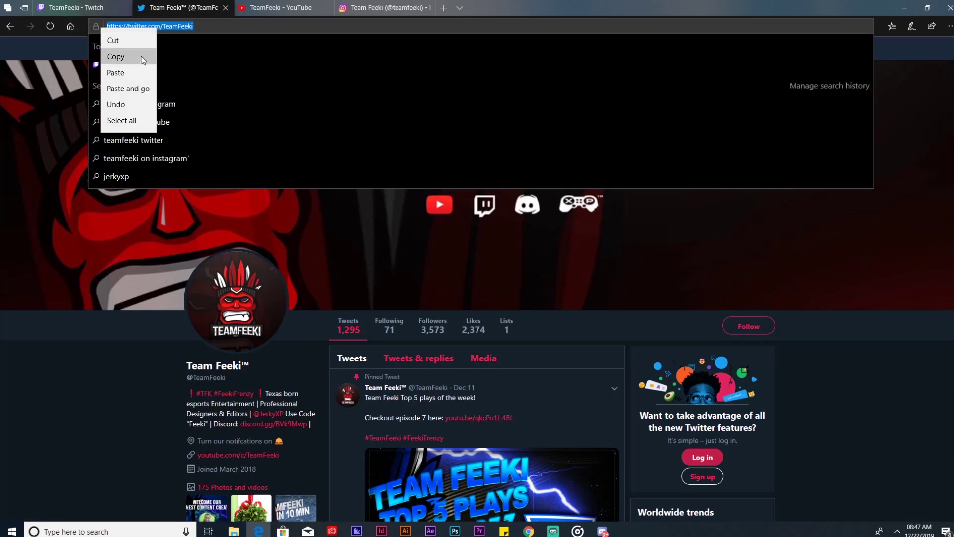
pyautogui.click(145, 58)
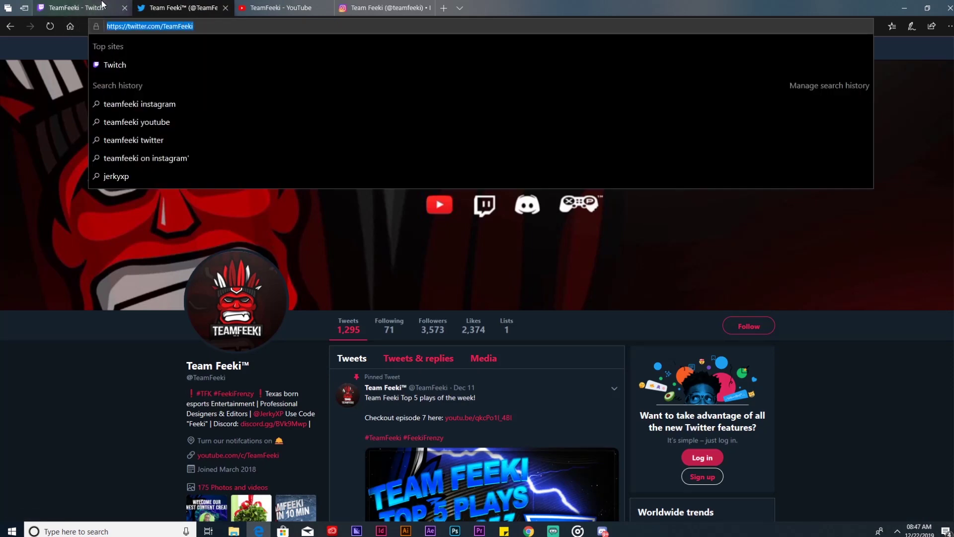
pyautogui.hotkey('ctrl', 'shift', 'Tab')
pyautogui.click(262, 211)
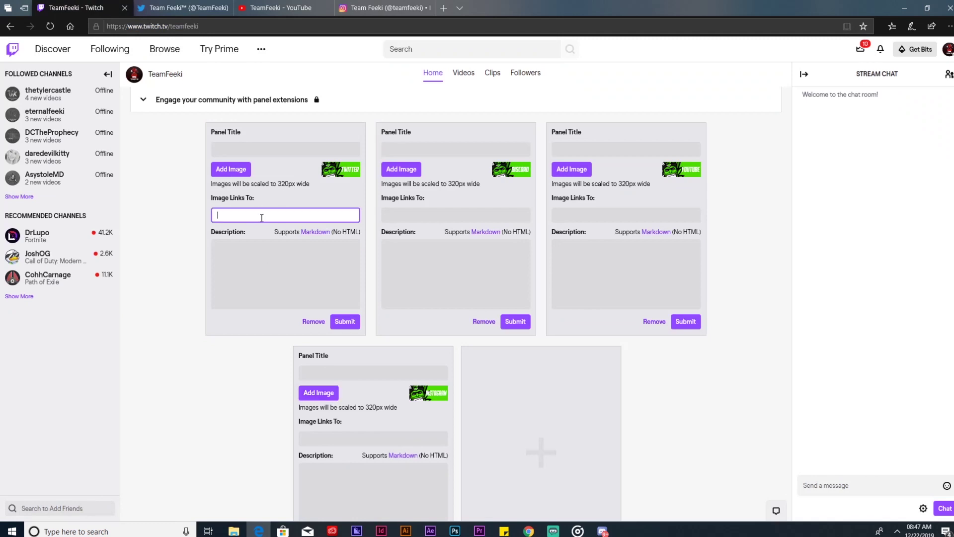
pyautogui.hotkey('ctrl', 'v')
pyautogui.rightClick(329, 218)
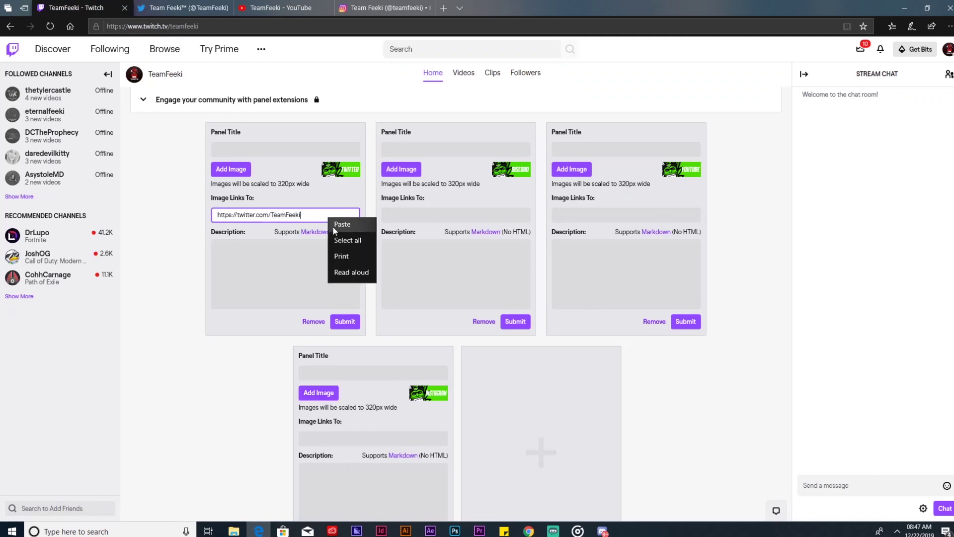
pyautogui.click(198, 5)
# Copy the Discord invite link for the second panel's Image Links To field
pyautogui.click(197, 5)
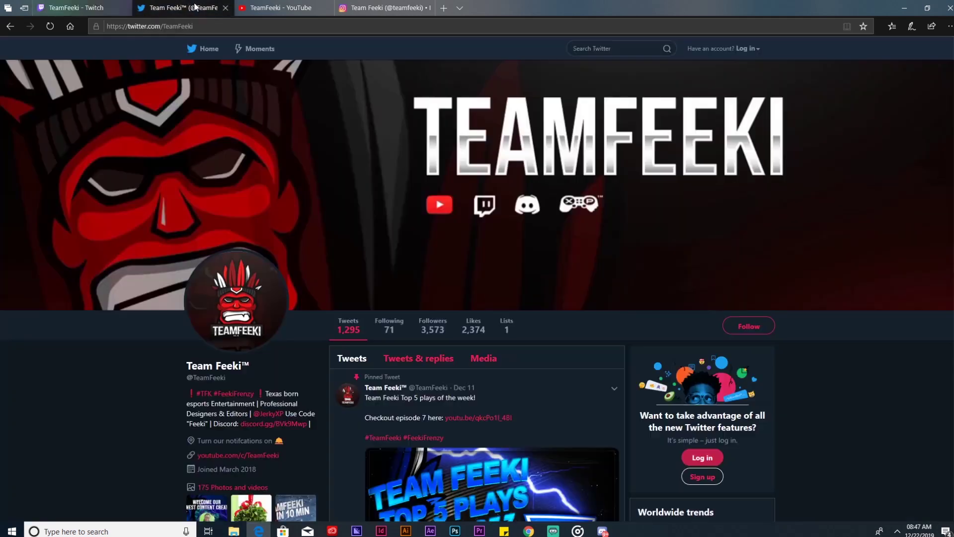
pyautogui.rightClick(276, 423)
pyautogui.click(313, 342)
pyautogui.click(124, 12)
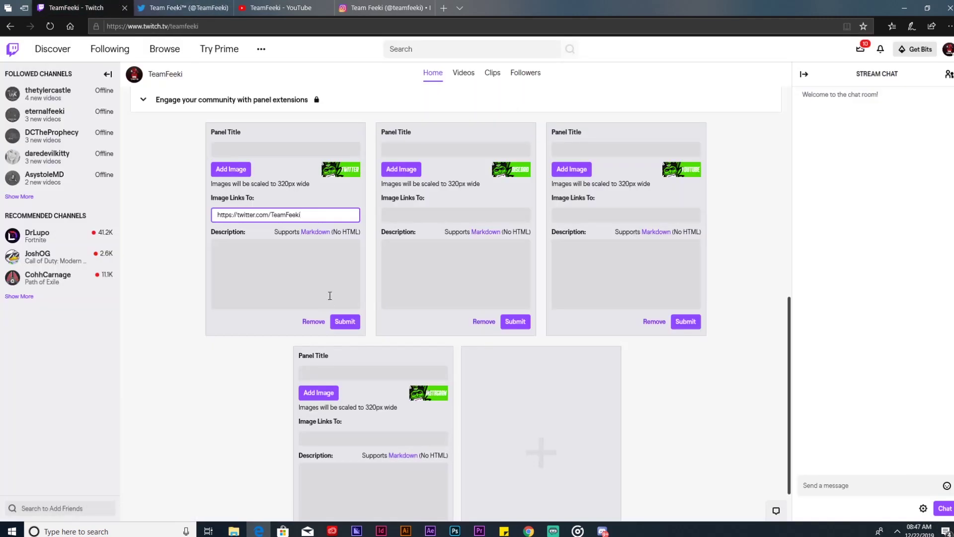
pyautogui.click(451, 217)
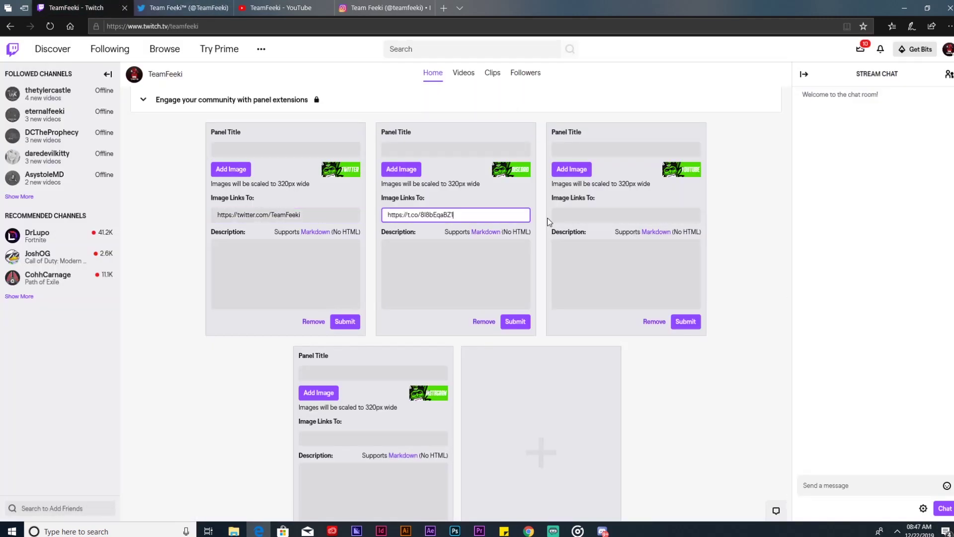
# Copy the TeamFeeki YouTube channel link and paste it into the third panel's link field
pyautogui.click(246, 7)
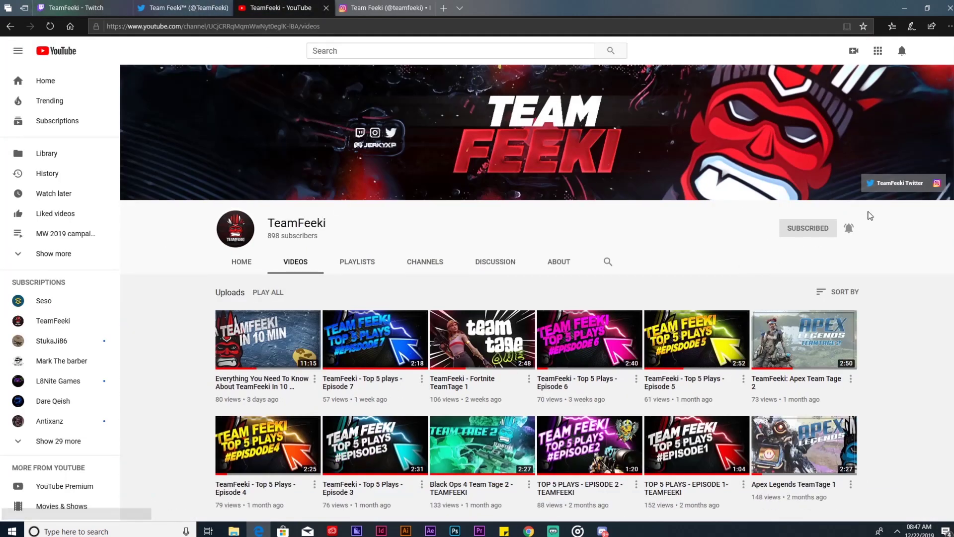
pyautogui.click(184, 7)
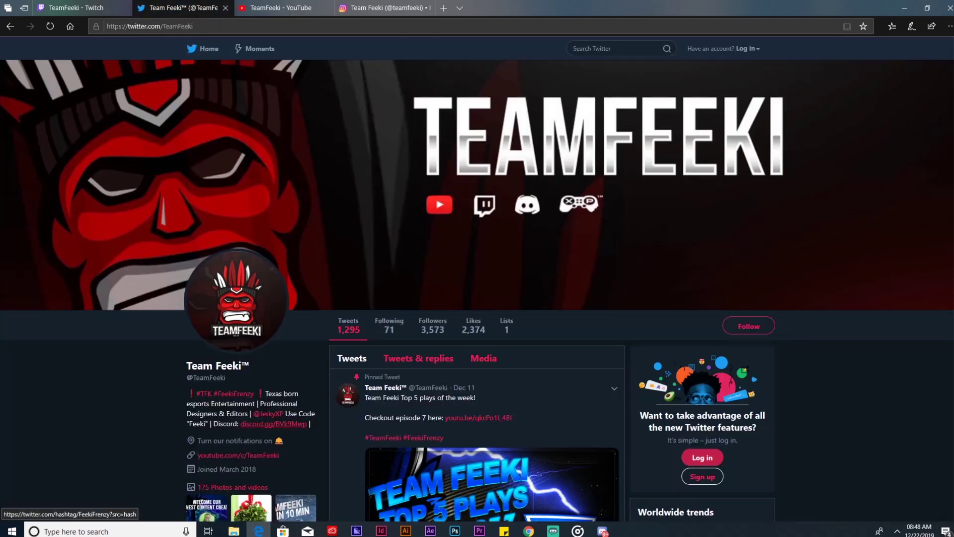
pyautogui.rightClick(249, 455)
pyautogui.click(288, 377)
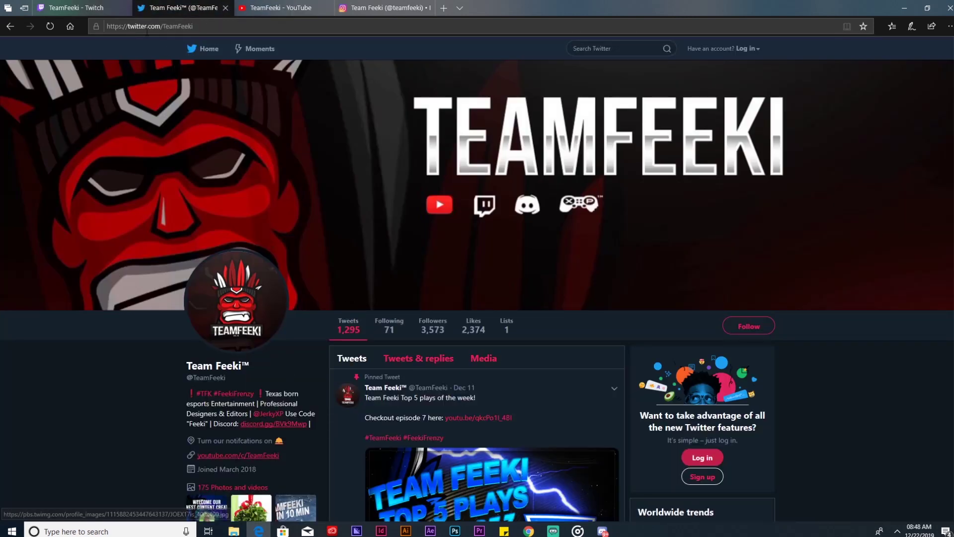
pyautogui.click(79, 8)
pyautogui.click(622, 212)
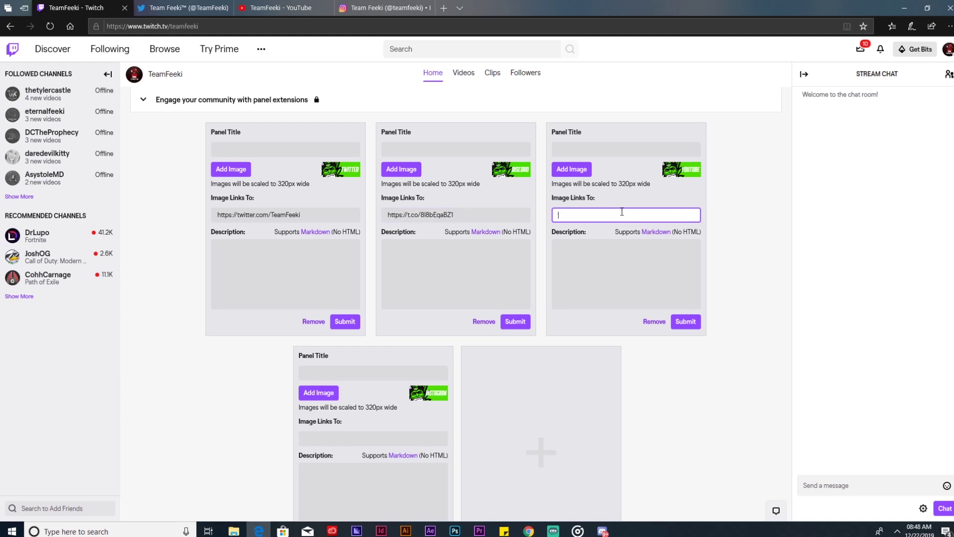
pyautogui.hotkey('ctrl', 'v')
pyautogui.click(380, 8)
pyautogui.click(228, 26)
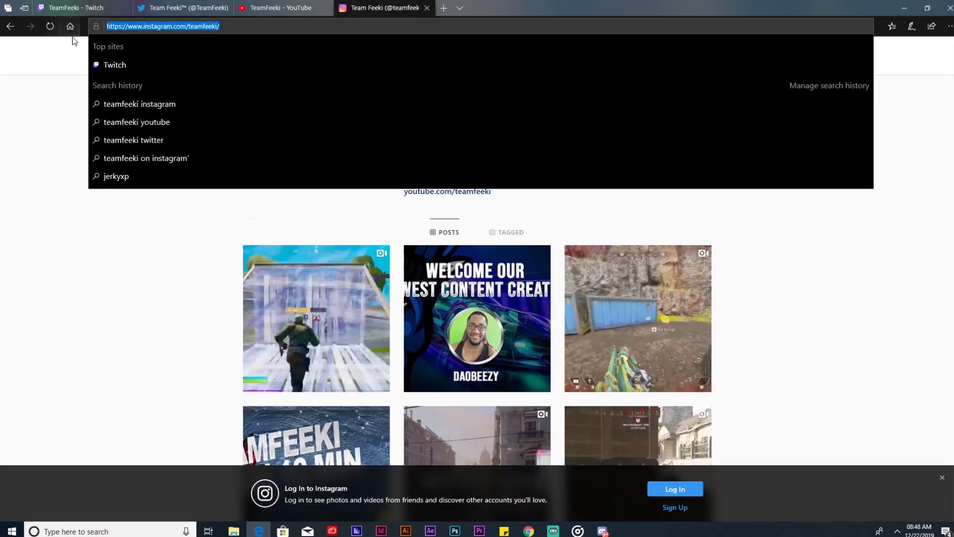
pyautogui.click(75, 7)
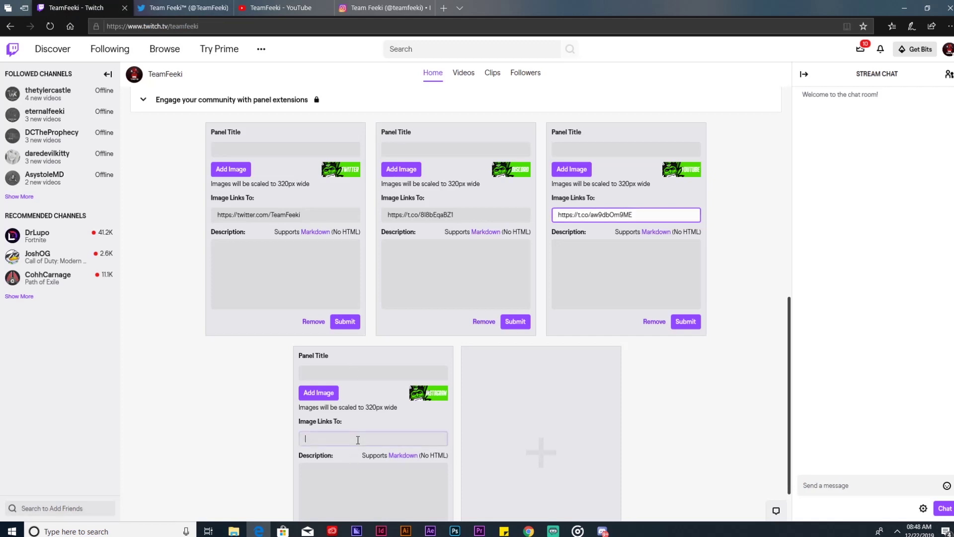
pyautogui.click(360, 440)
pyautogui.hotkey('ctrl', 'v')
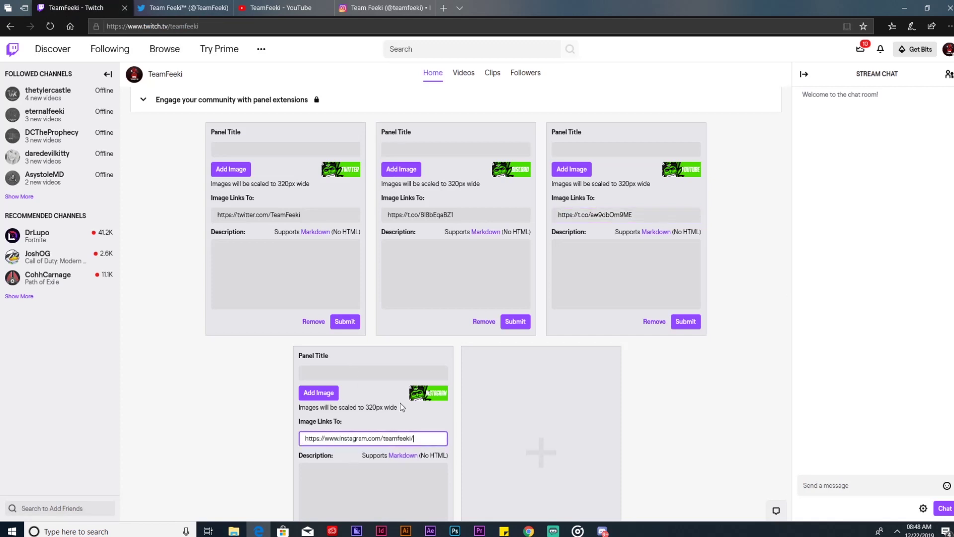
# Submit the Twitter, Discord and YouTube panels
pyautogui.click(345, 322)
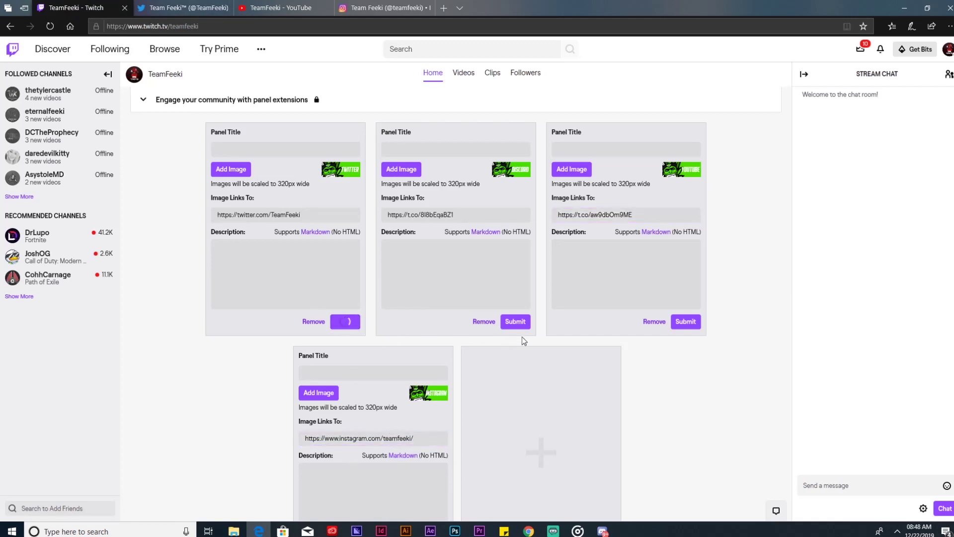
pyautogui.click(516, 322)
pyautogui.click(684, 322)
pyautogui.scroll(-2, 544, 356)
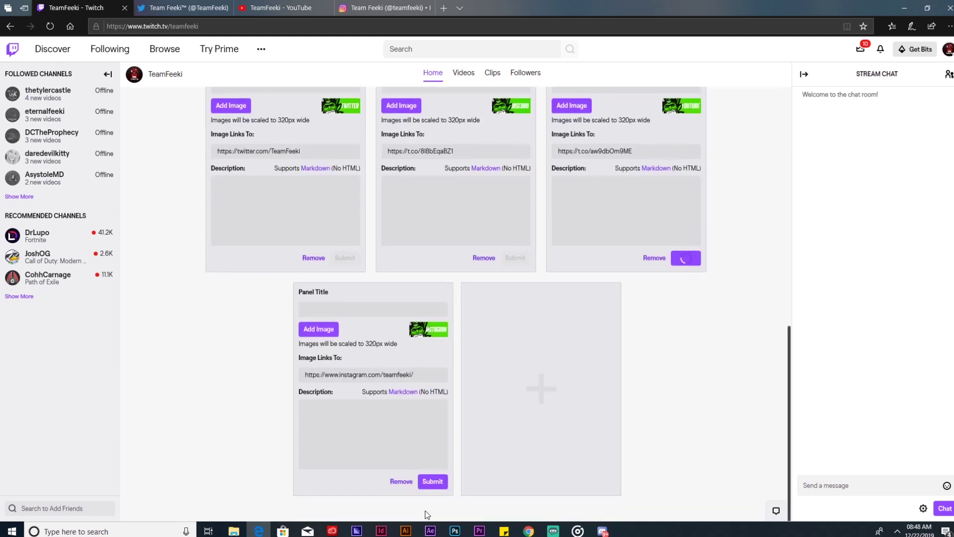
# Submit the Instagram panel and add a fifth text or image panel
pyautogui.click(433, 481)
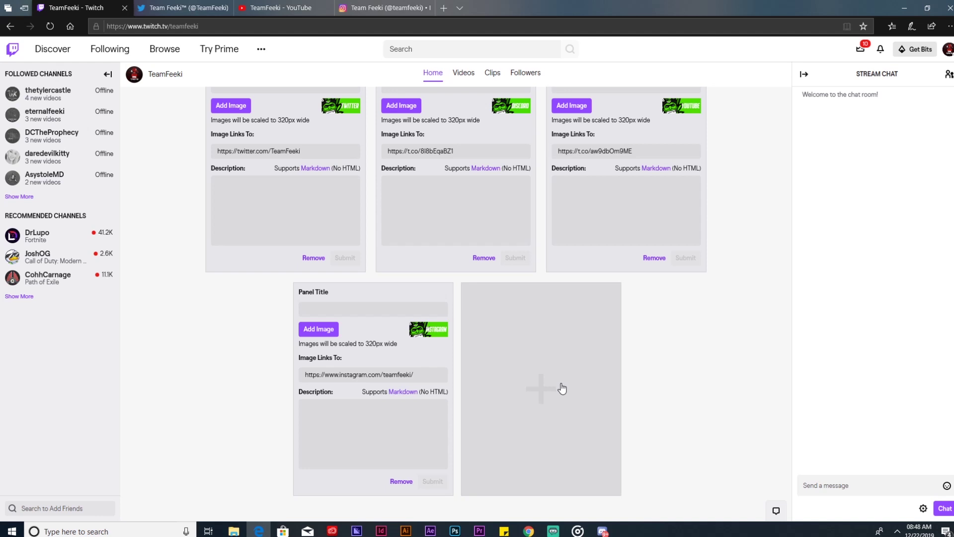
pyautogui.click(562, 388)
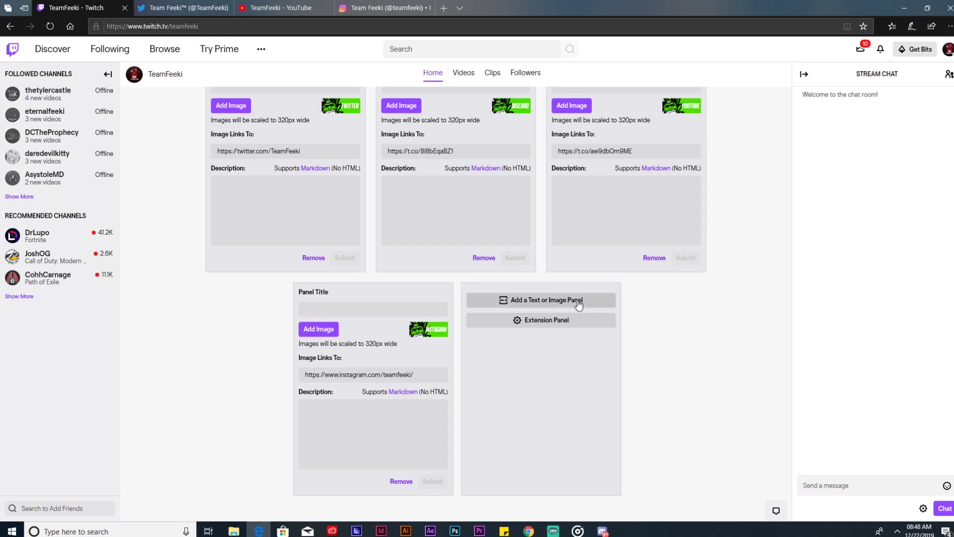
pyautogui.click(602, 300)
# Upload the JerkyXP OFFICIAL SPONSORSHIP image from E: > org org > New folder (4)
pyautogui.click(419, 331)
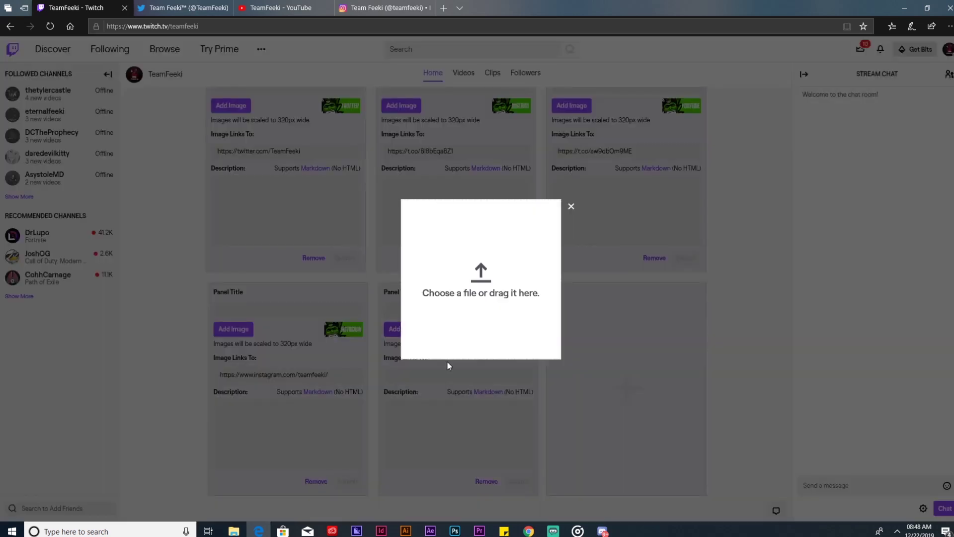
pyautogui.click(466, 297)
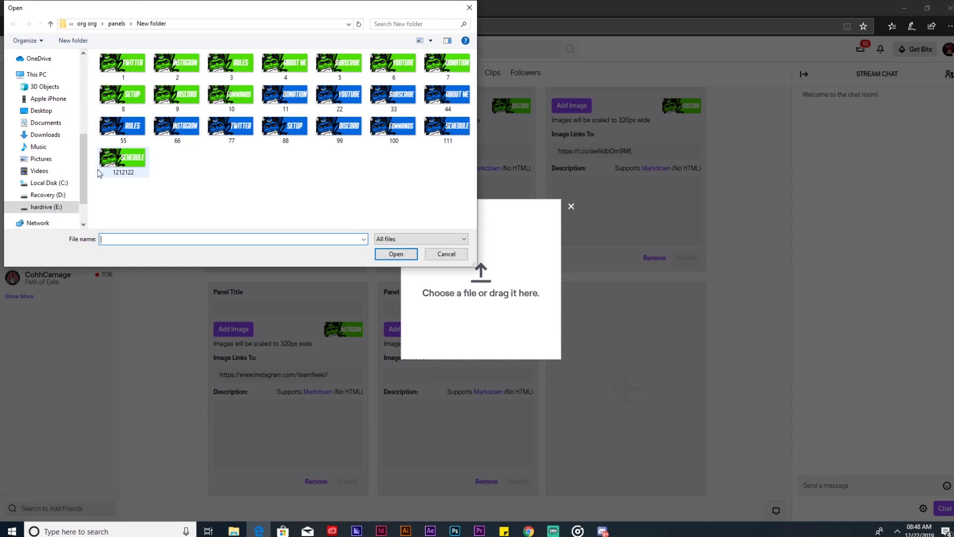
pyautogui.click(45, 207)
pyautogui.doubleClick(179, 96)
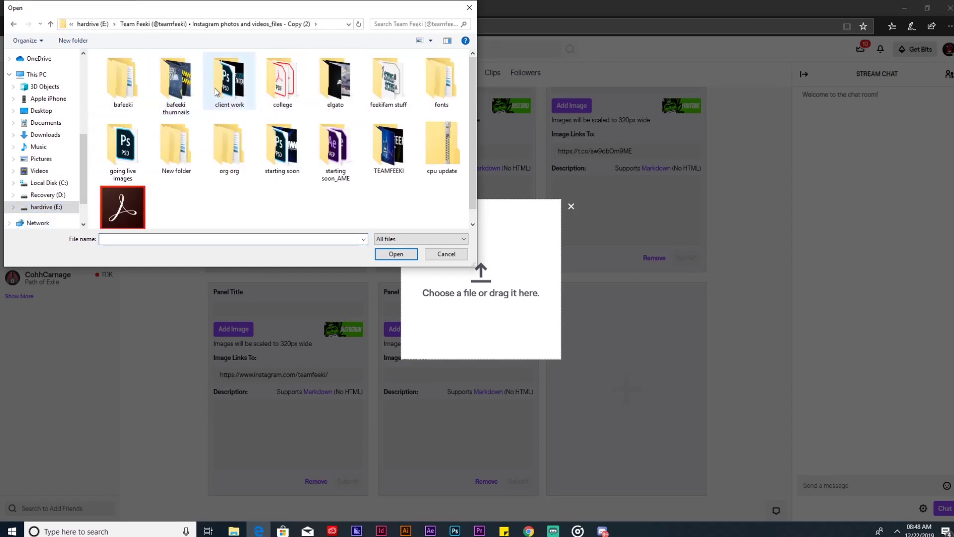
pyautogui.doubleClick(229, 149)
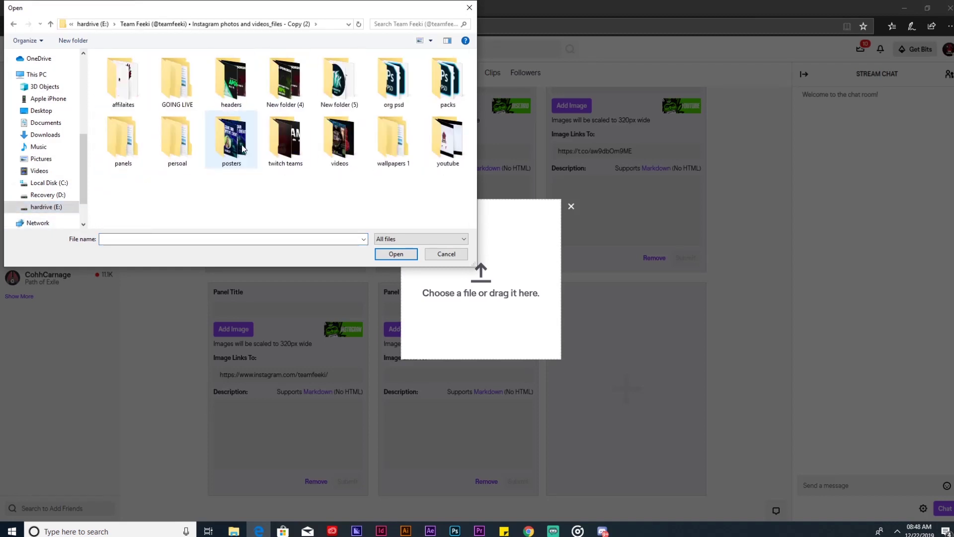
pyautogui.doubleClick(282, 79)
pyautogui.scroll(-1, 301, 178)
pyautogui.click(283, 142)
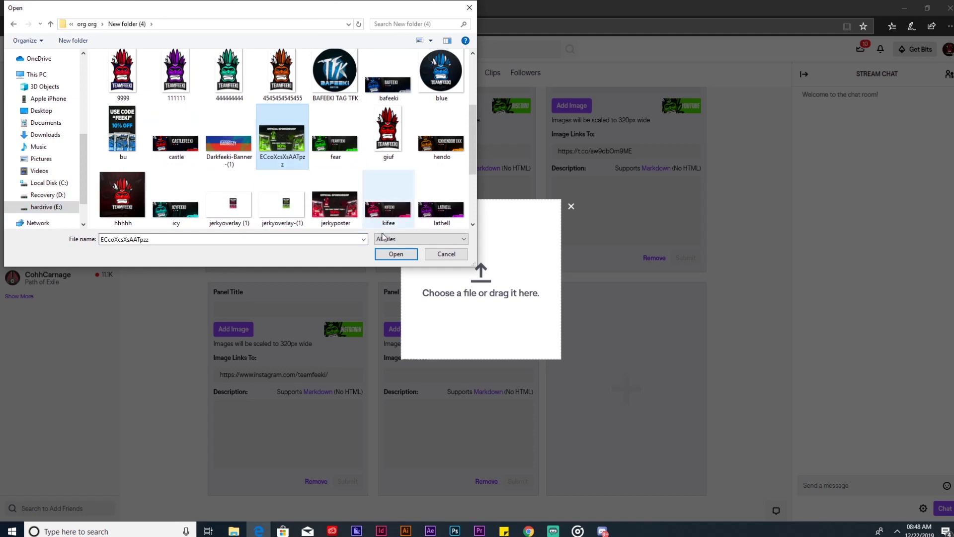
pyautogui.click(386, 253)
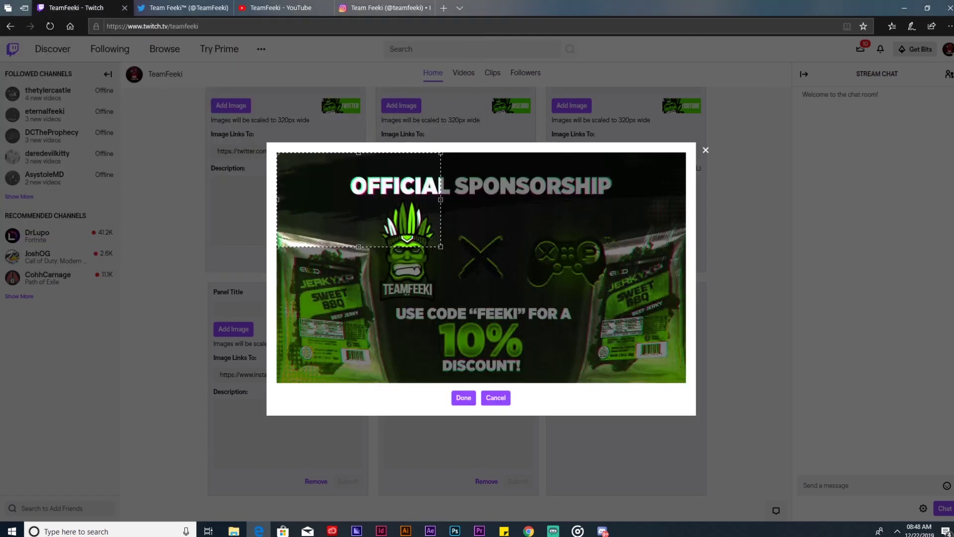
# Accept the crop and save the description 'Feel free to buy some Jerky using code "Feeki"'
pyautogui.click(464, 398)
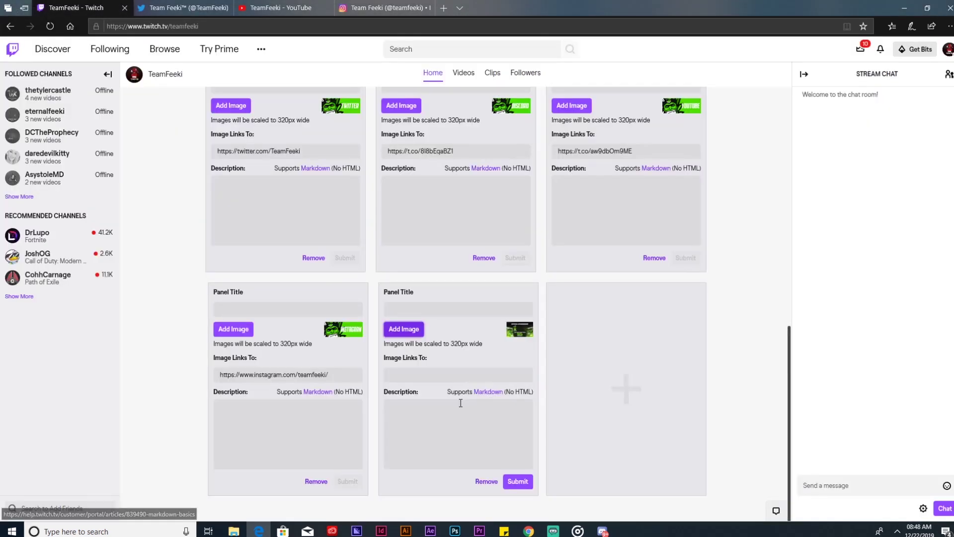
pyautogui.click(427, 403)
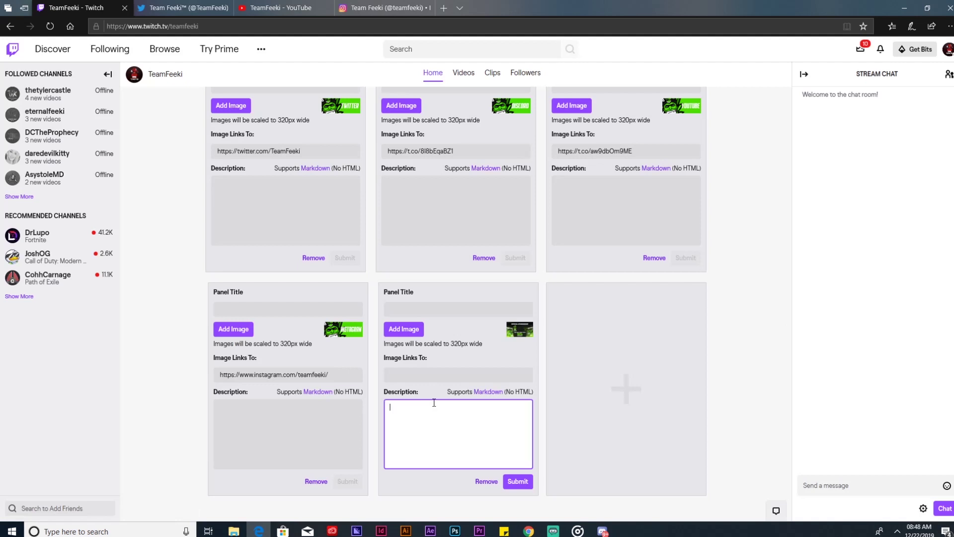
pyautogui.write('Feel F')
pyautogui.press('BackSpace')
pyautogui.write('free to buy some Jerky using code ')
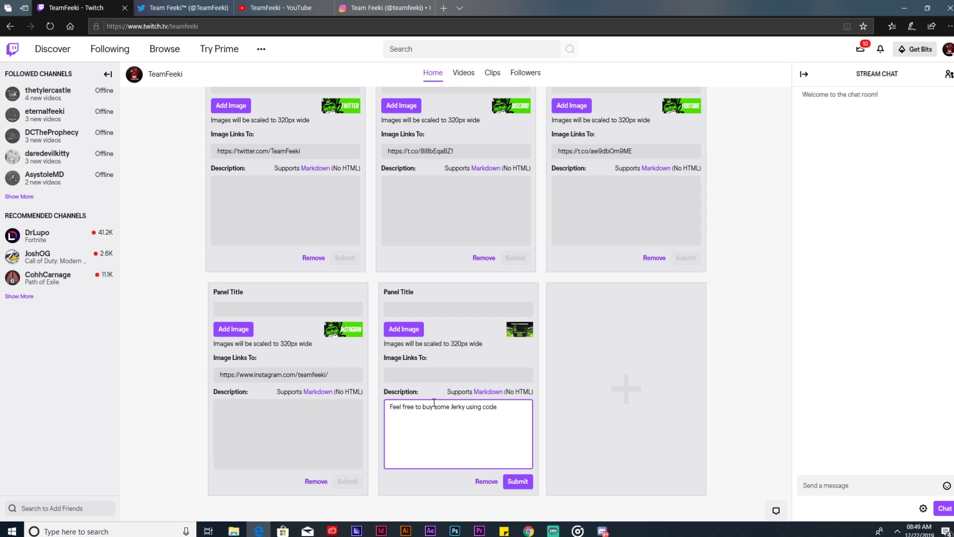
pyautogui.write('"Feeki"')
pyautogui.click(518, 482)
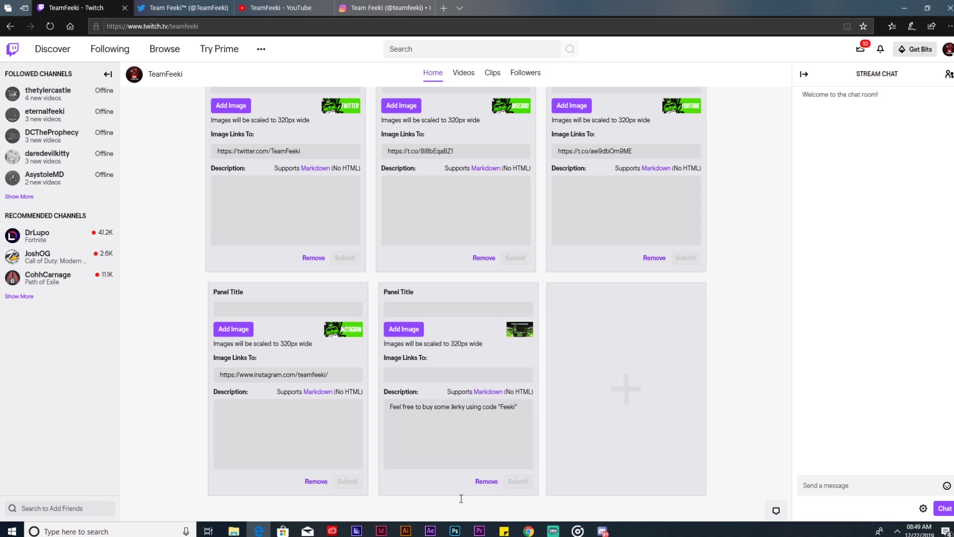
# Open jerkyxp.com from JerkyXP's Twitter profile in a new tab and copy its address
pyautogui.click(229, 10)
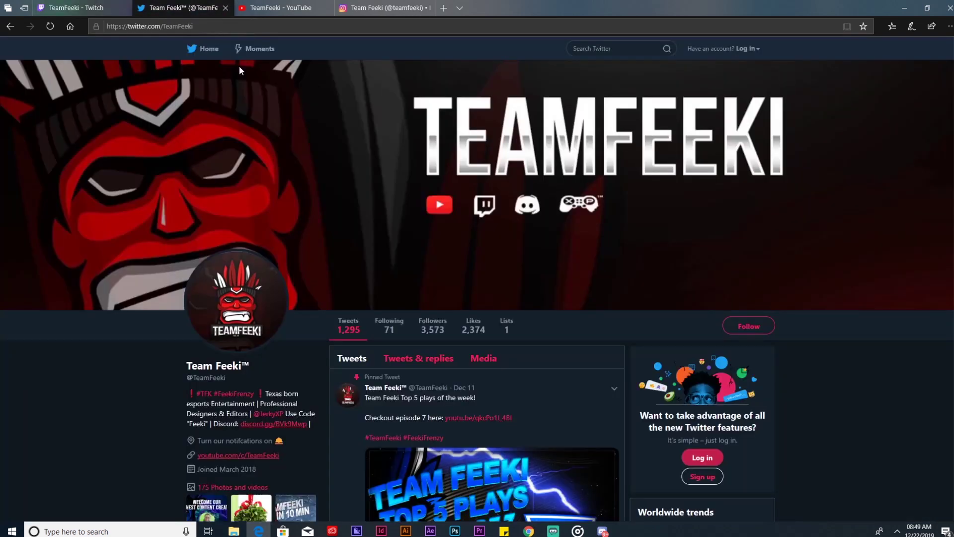
pyautogui.click(268, 414)
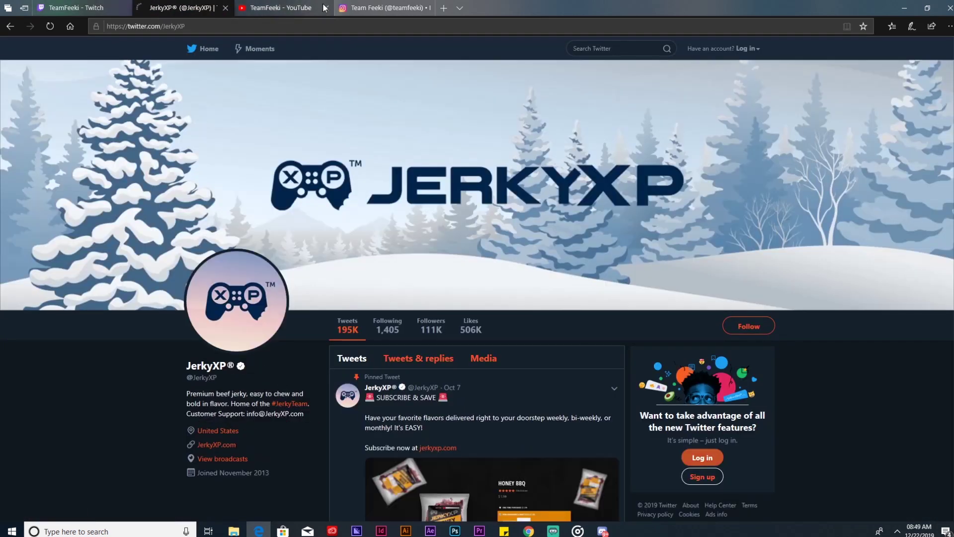
pyautogui.rightClick(228, 443)
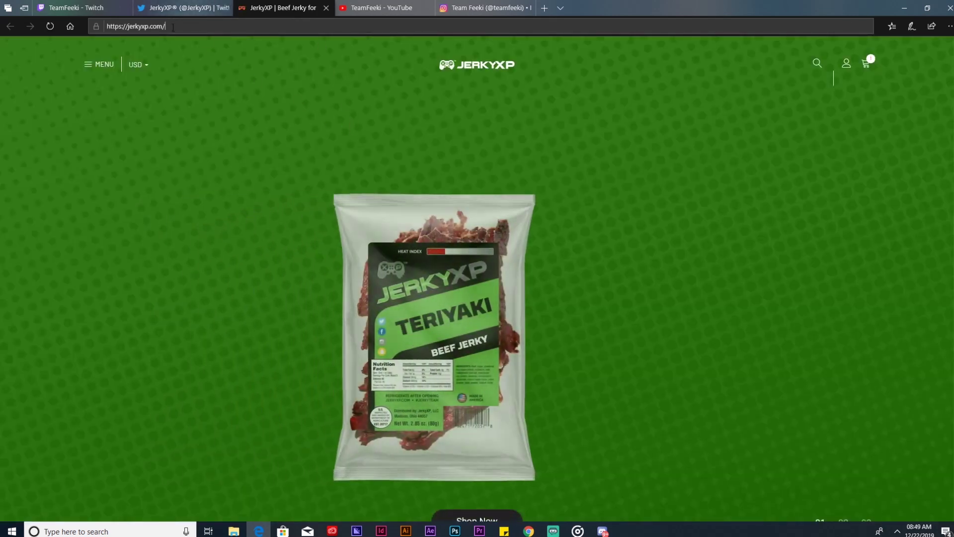
pyautogui.click(173, 27)
pyautogui.rightClick(134, 29)
pyautogui.click(122, 56)
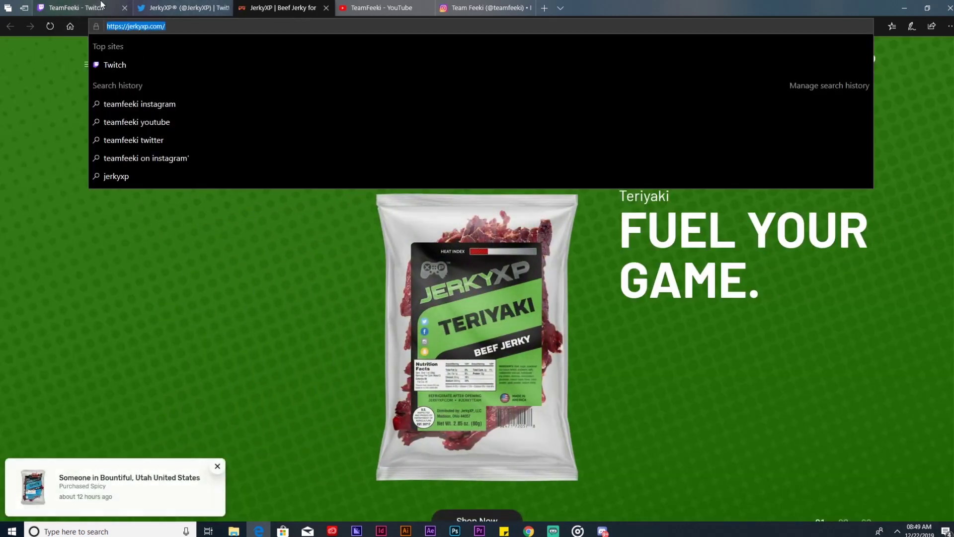
pyautogui.click(101, 6)
pyautogui.click(480, 372)
pyautogui.hotkey('ctrl', 'v')
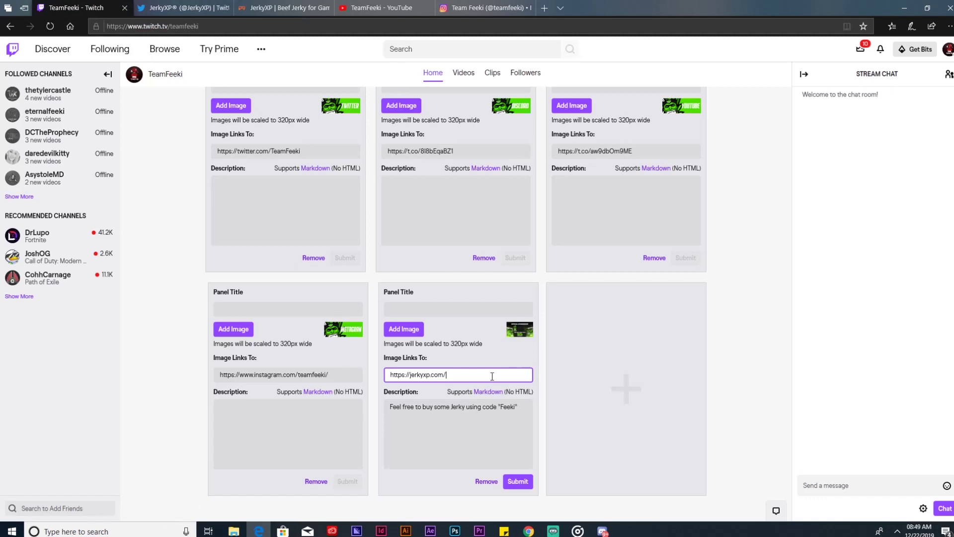
pyautogui.click(517, 481)
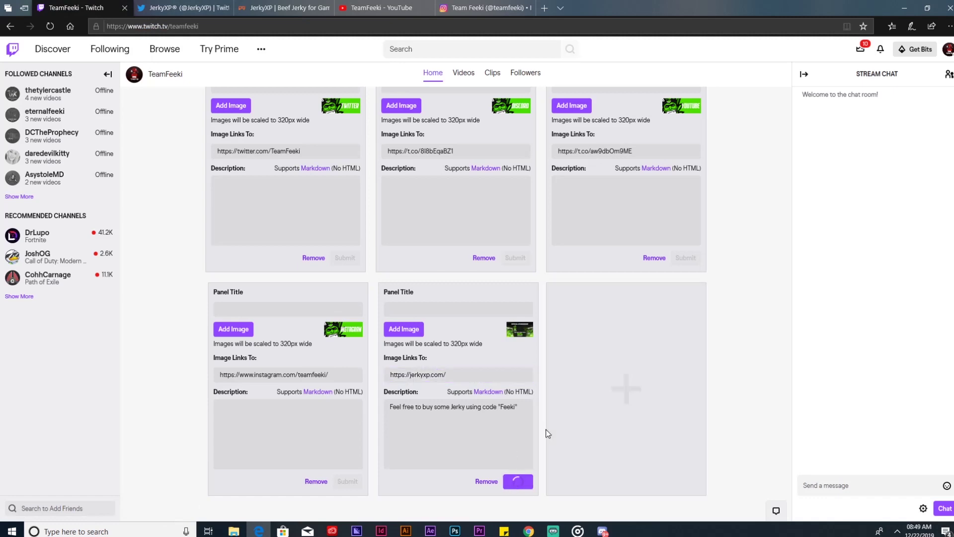
pyautogui.scroll(10, 547, 433)
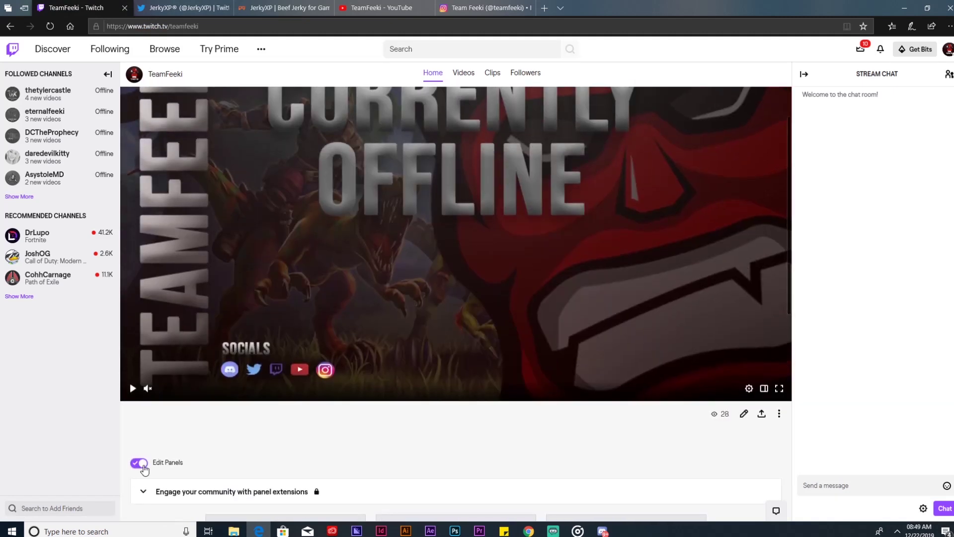
# Turn off Edit Panels, test the Twitter panel's link, and return to the Twitch channel
pyautogui.click(139, 463)
pyautogui.scroll(-5, 409, 352)
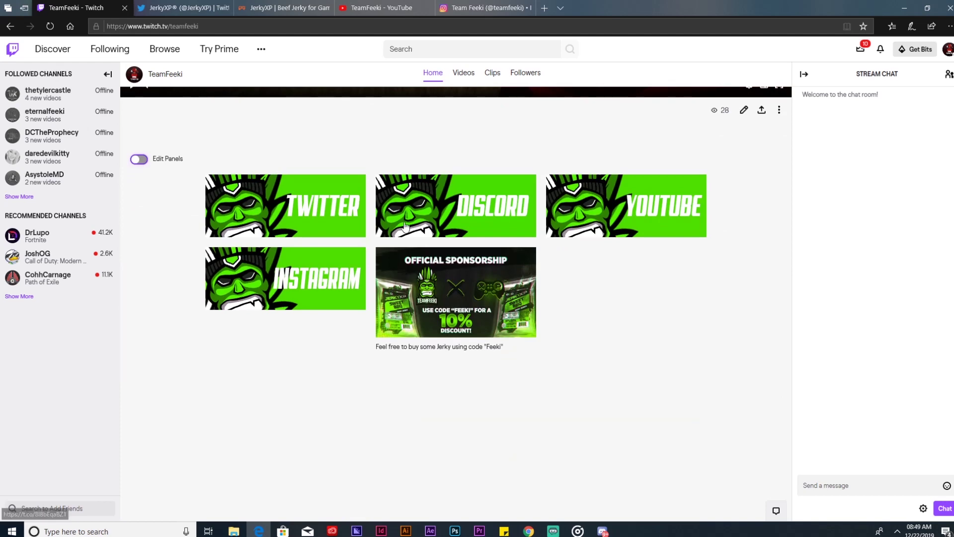
pyautogui.click(319, 207)
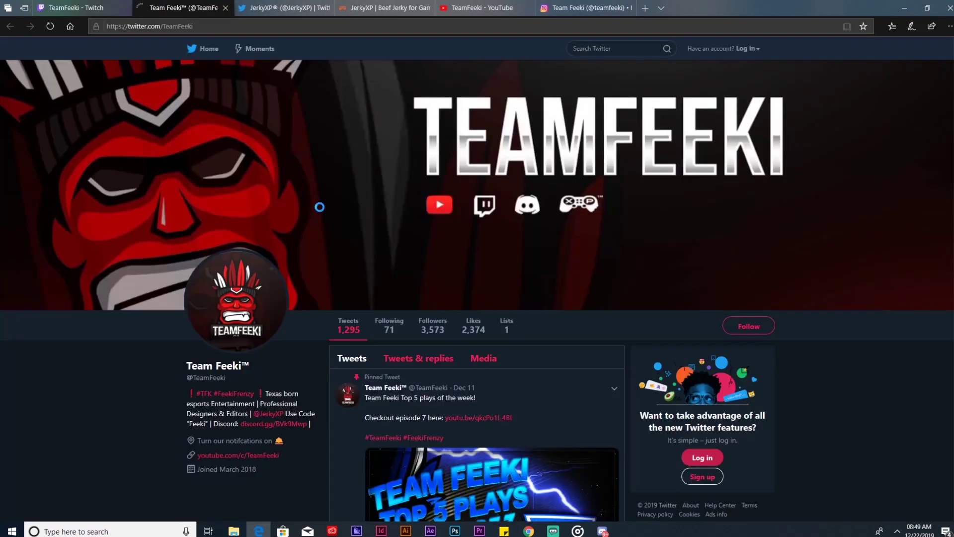
pyautogui.click(101, 15)
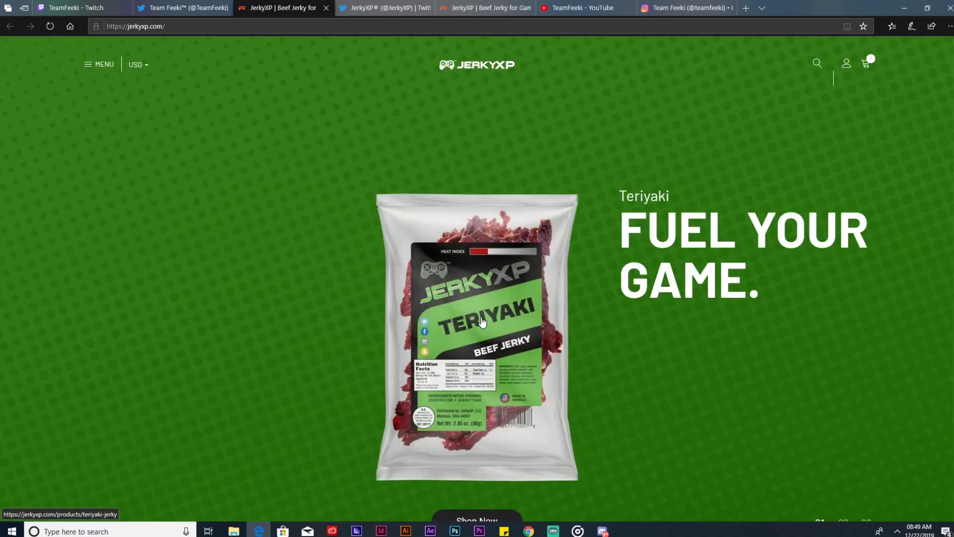
pyautogui.click(77, 7)
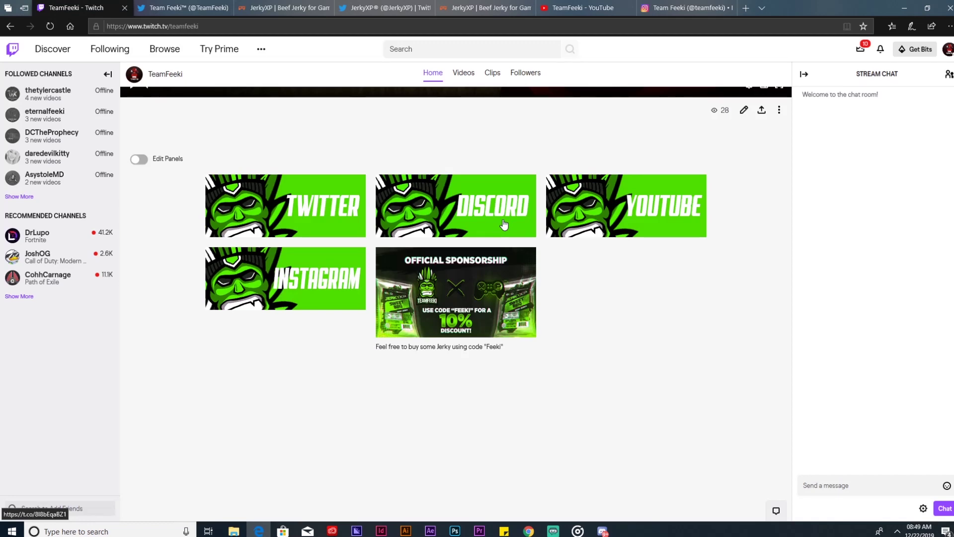
pyautogui.scroll(7, 505, 224)
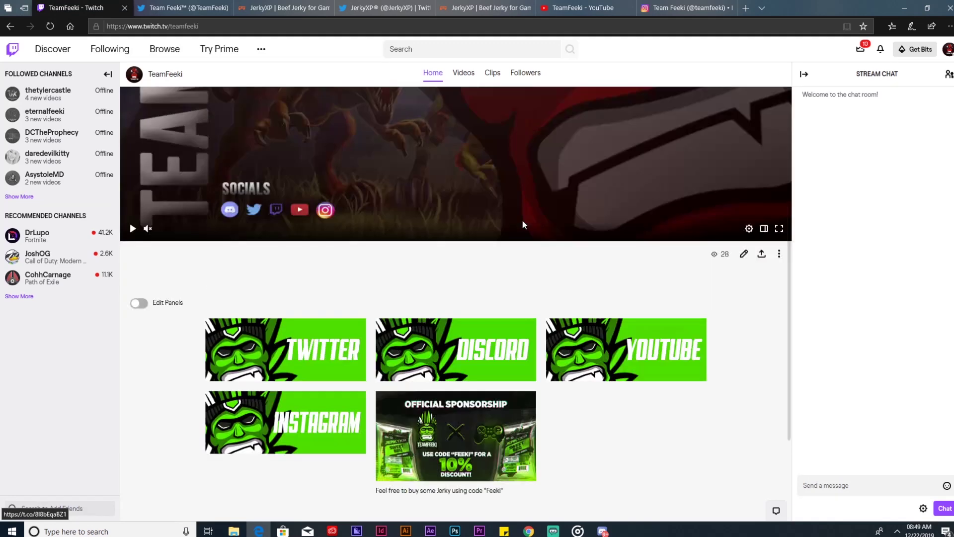